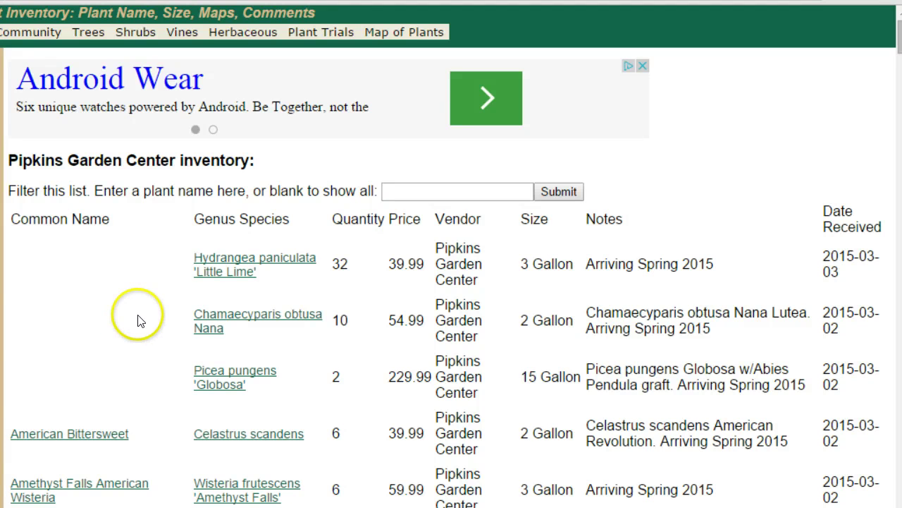
- Filter the Pipkins Garden Center inventory by 'American' and open Amethyst Falls American Wisteria's details
scroll(152, 255, "down", 9)
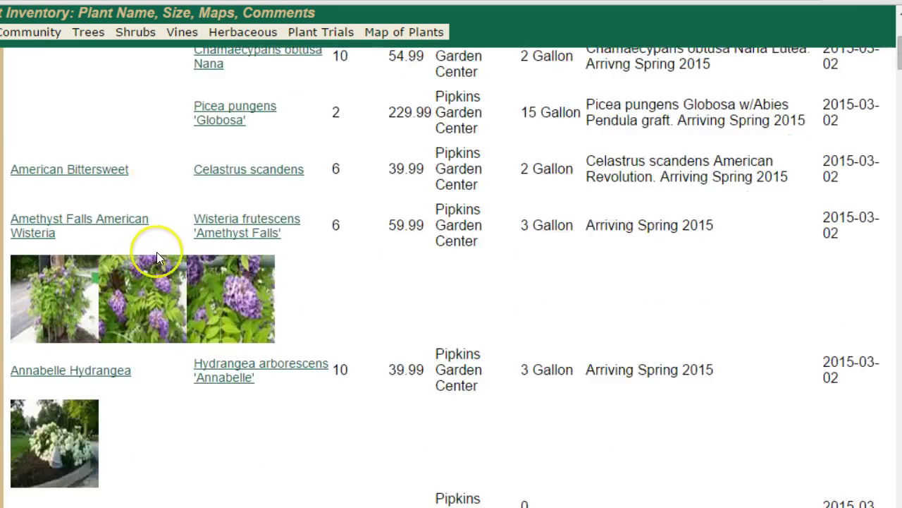
scroll(158, 258, "down", 10)
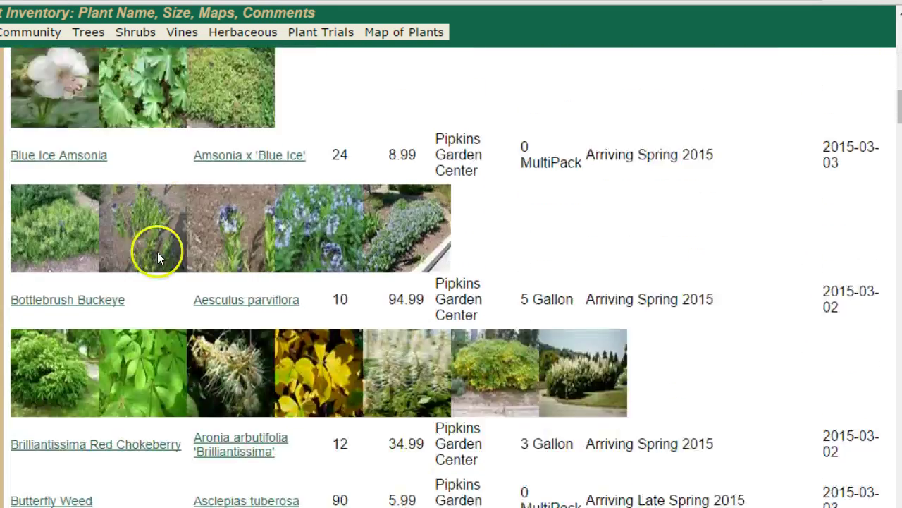
scroll(159, 258, "up", 20)
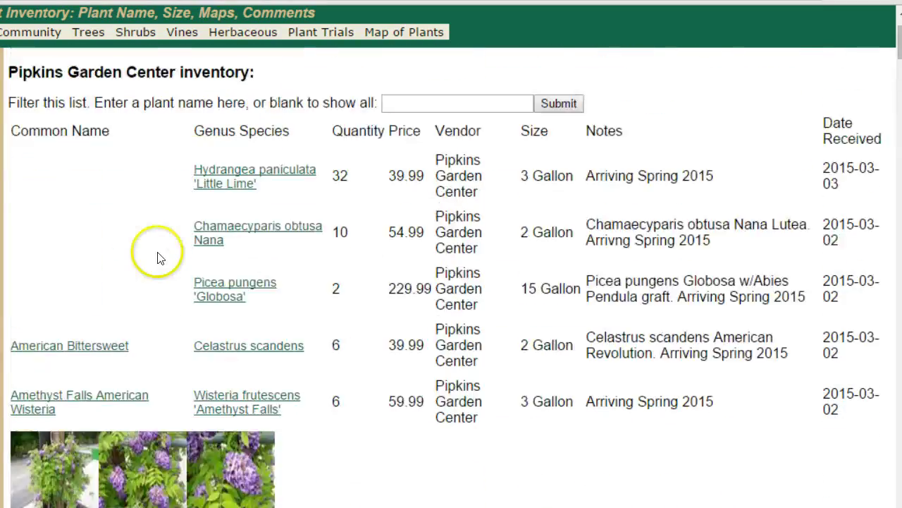
scroll(226, 437, "down", 4)
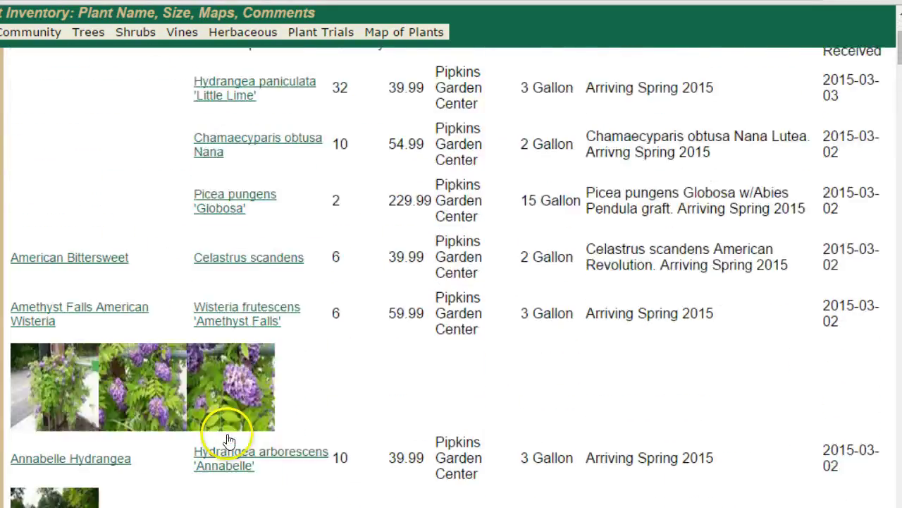
scroll(229, 250, "up", 4)
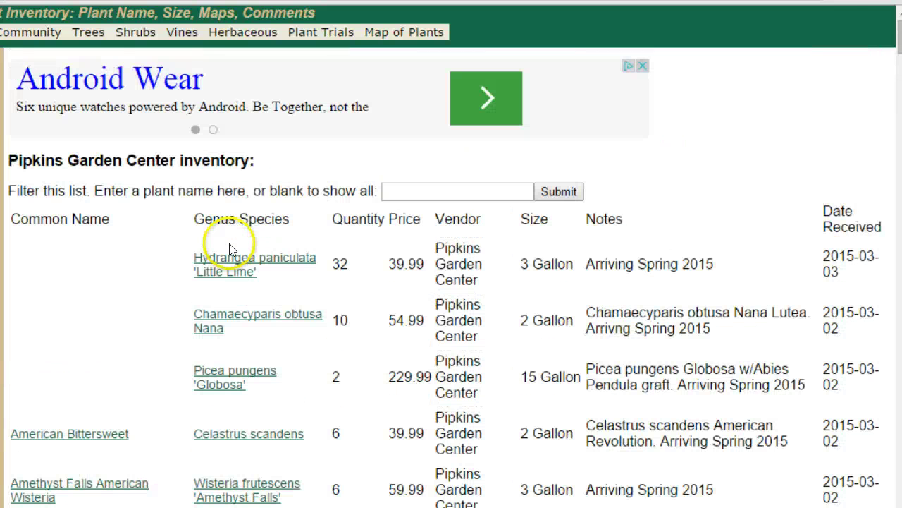
left_click(395, 197)
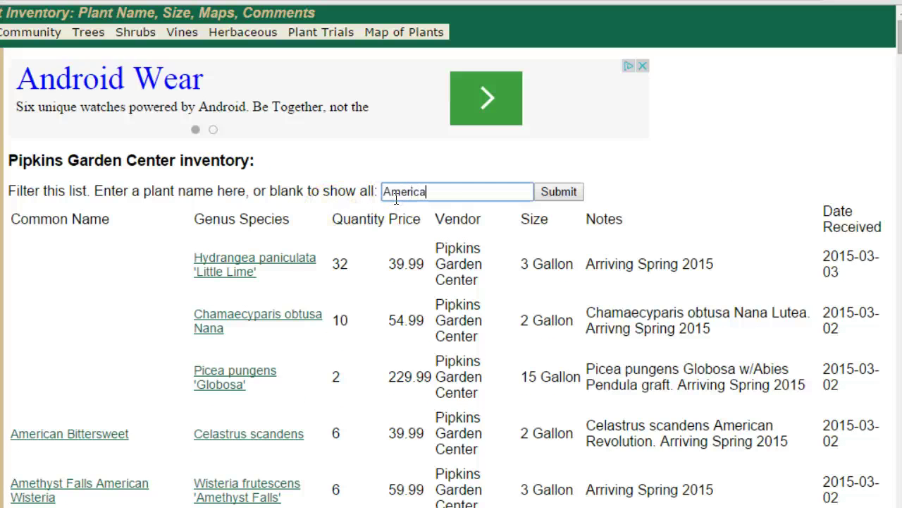
type("American")
key("Return")
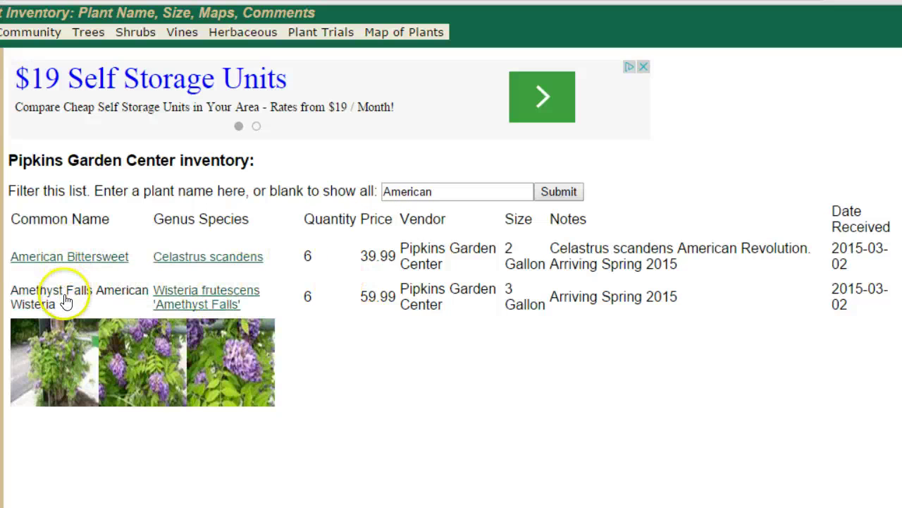
left_click(178, 300)
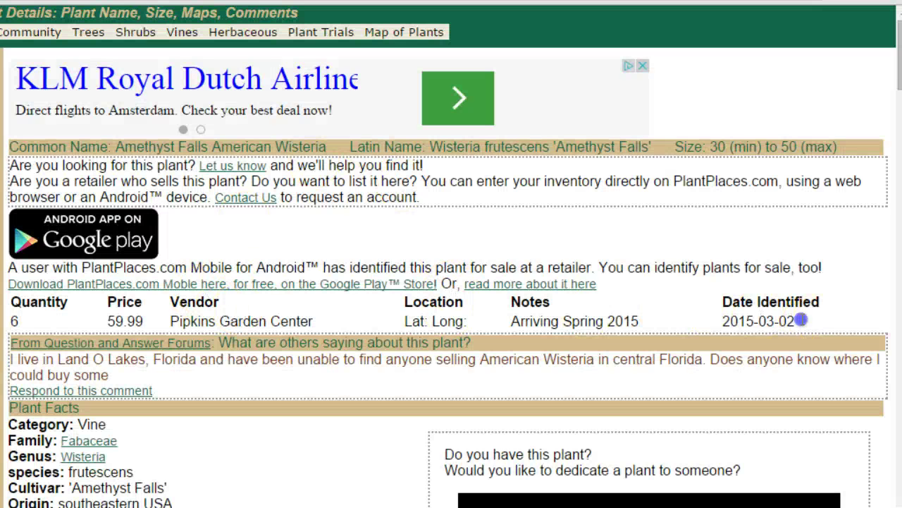
- Highlight the Pipkins listing of 6 at 59.99, then review the plant facts, photos and map
left_click_drag(801, 320, 13, 305)
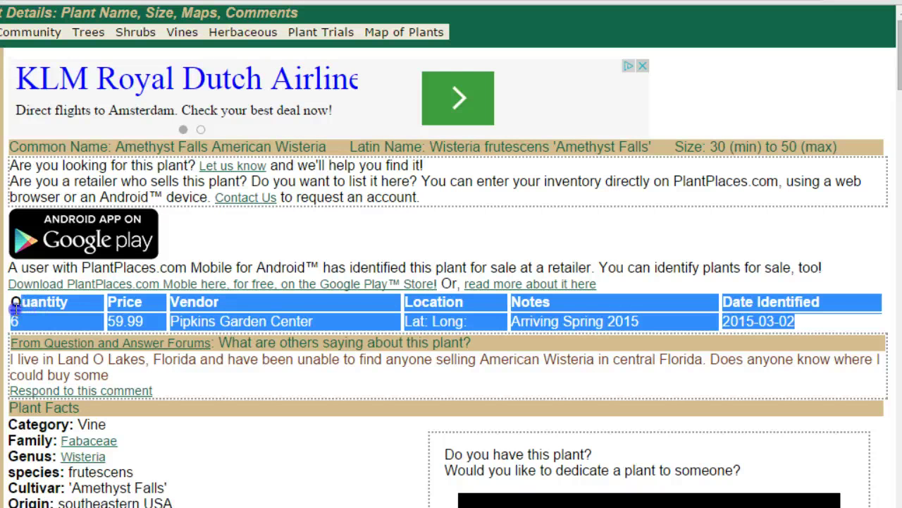
scroll(237, 338, "down", 5)
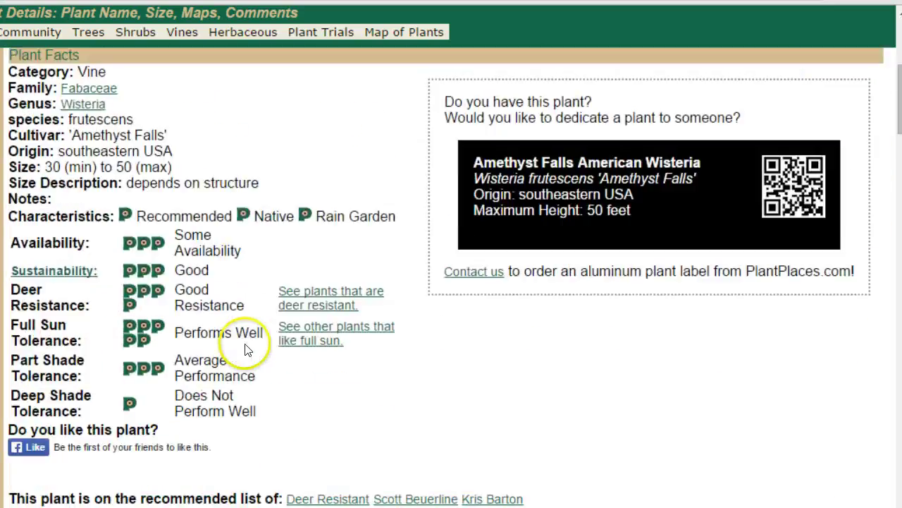
scroll(247, 345, "down", 15)
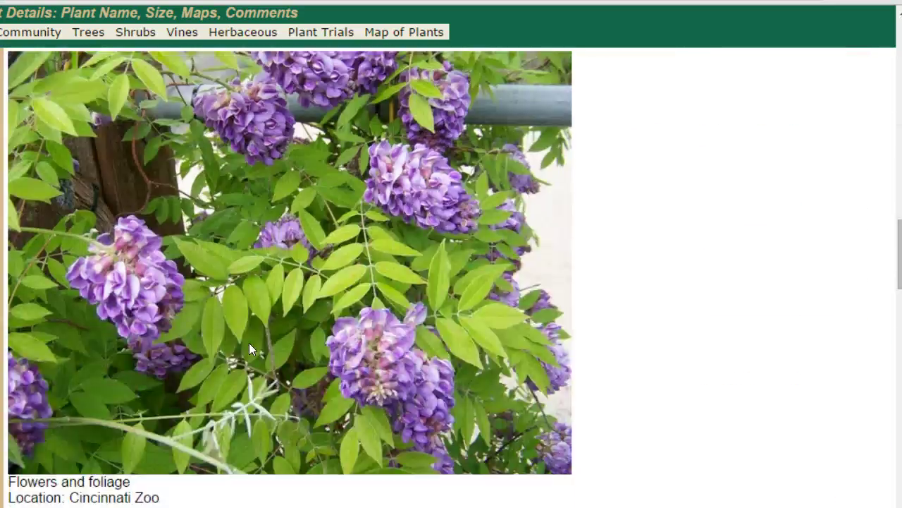
scroll(248, 344, "down", 10)
left_click(846, 221)
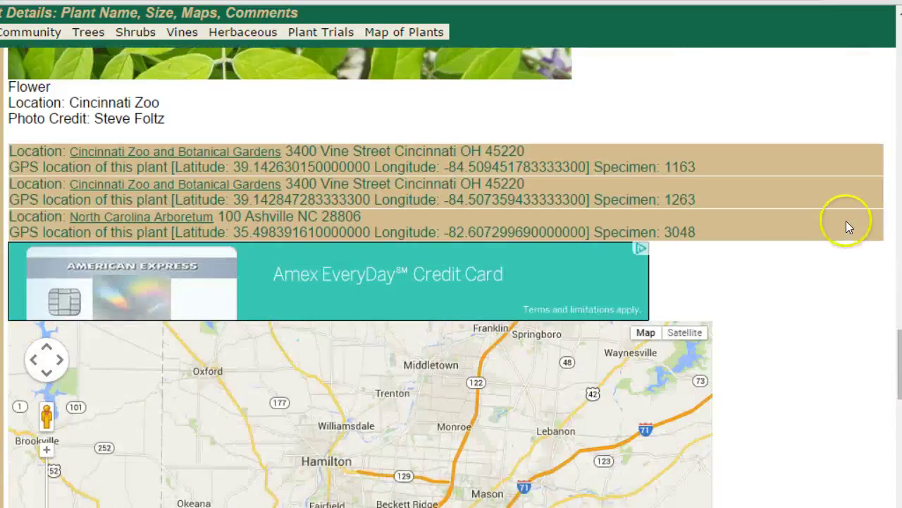
scroll(839, 221, "up", 20)
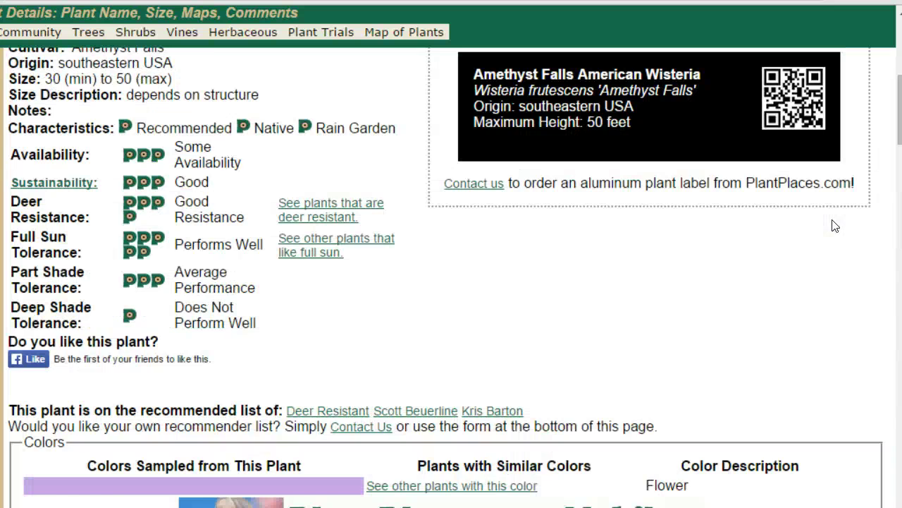
scroll(835, 225, "up", 6)
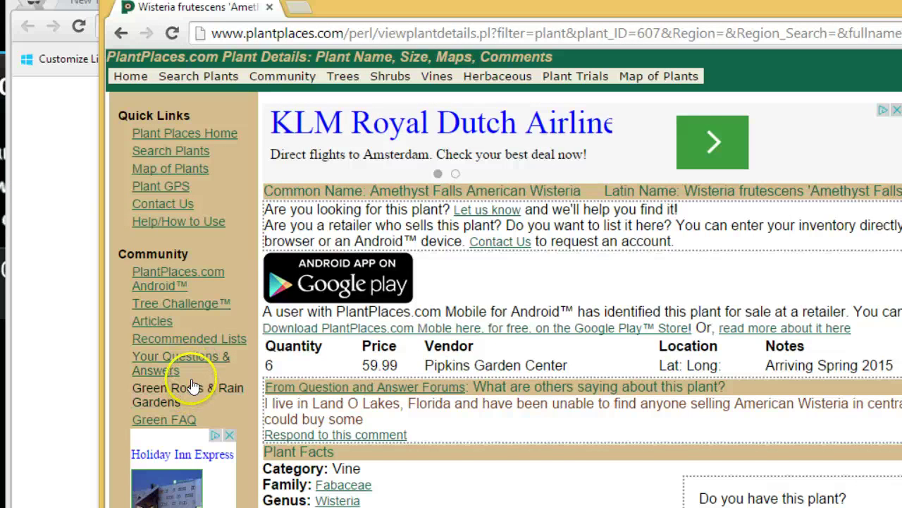
- Open the Send Comments contact form, then move its window aside to reveal the incognito window
left_click(177, 207)
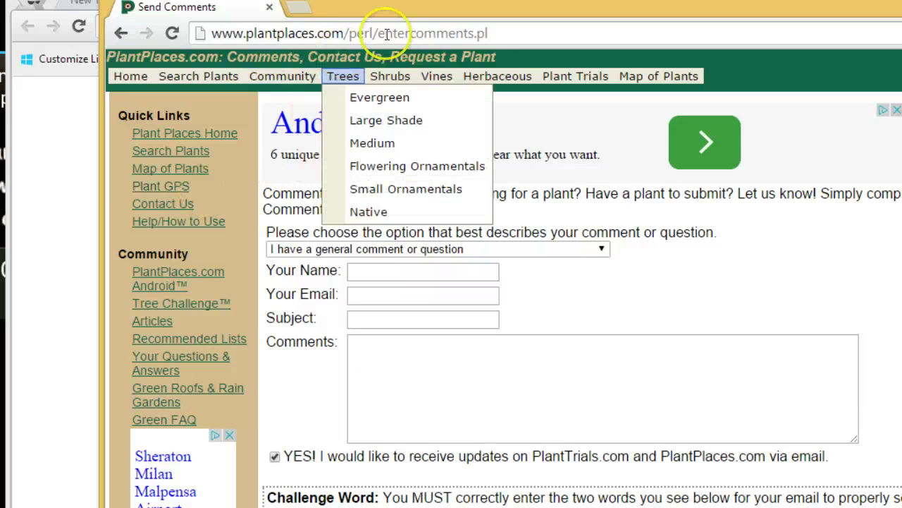
left_click_drag(383, 17, 901, 225)
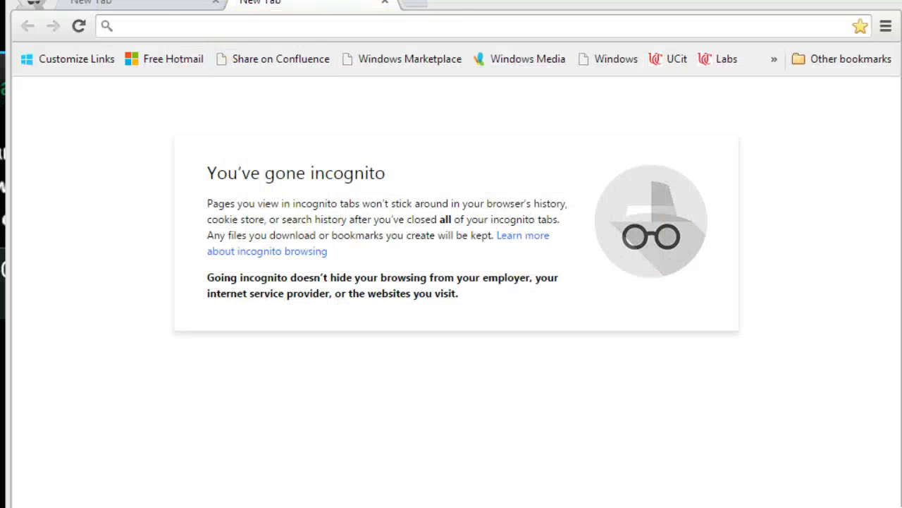
- Load plantplaces.com/perl/forsale/enterplants.pl in the incognito window
left_click_drag(525, 8, 458, 64)
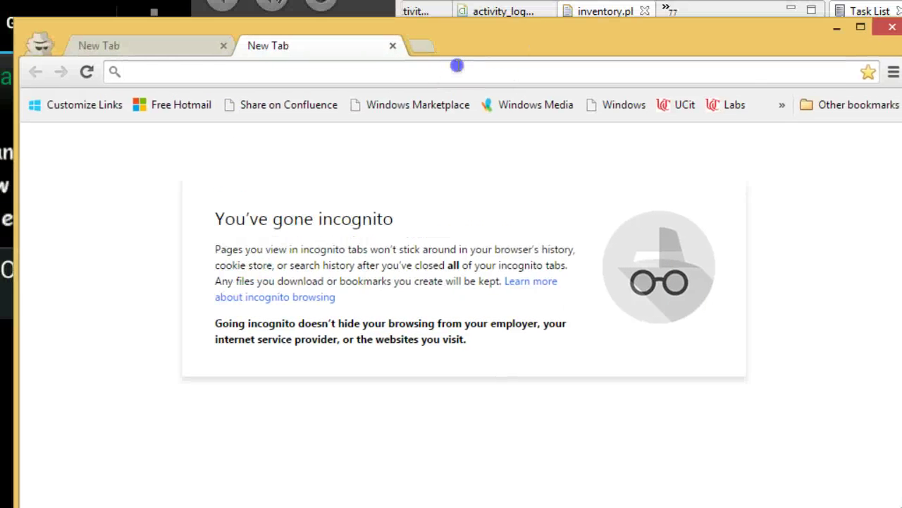
type("plantplaces.com")
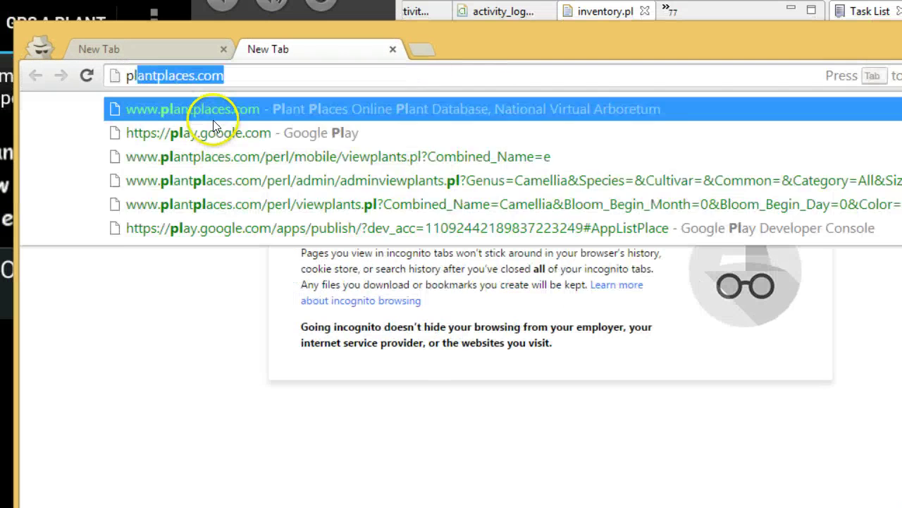
type("/")
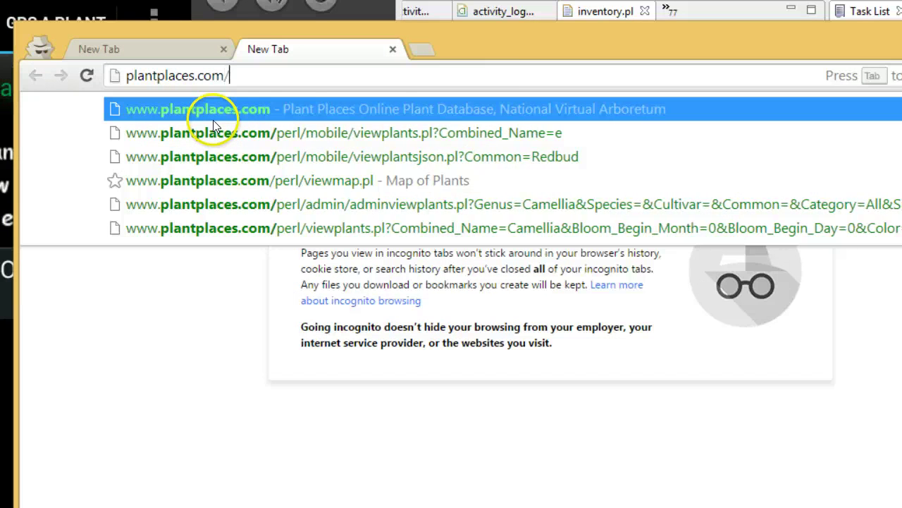
type("perl/for")
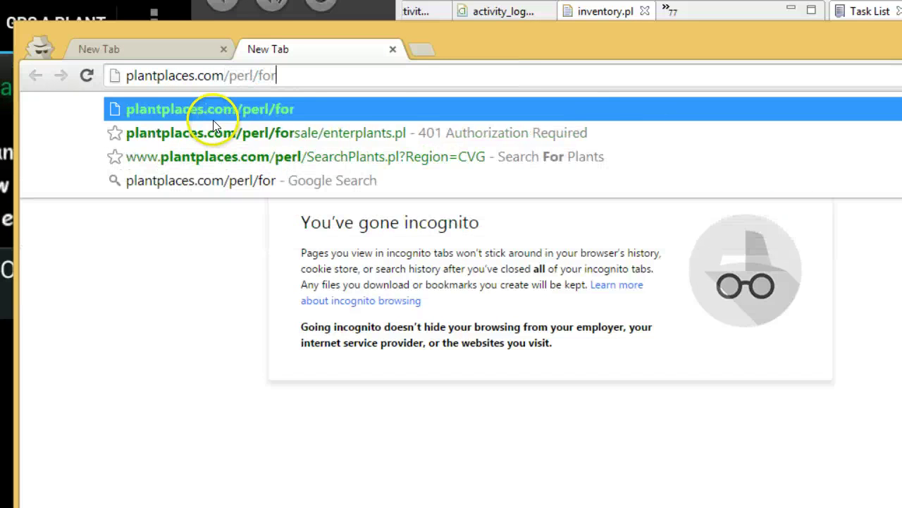
key("Down")
key("Return")
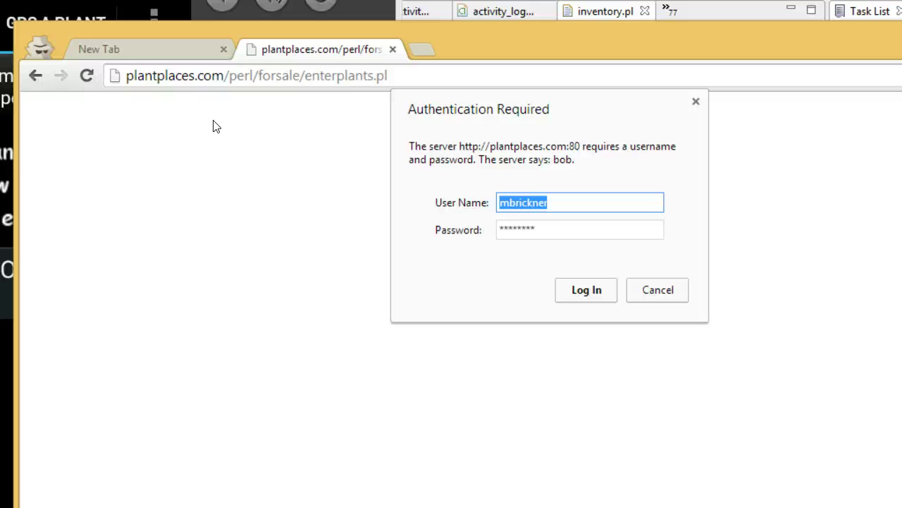
- Sign in with the site's user name and password
type("plant")
key("Tab")
type("p")
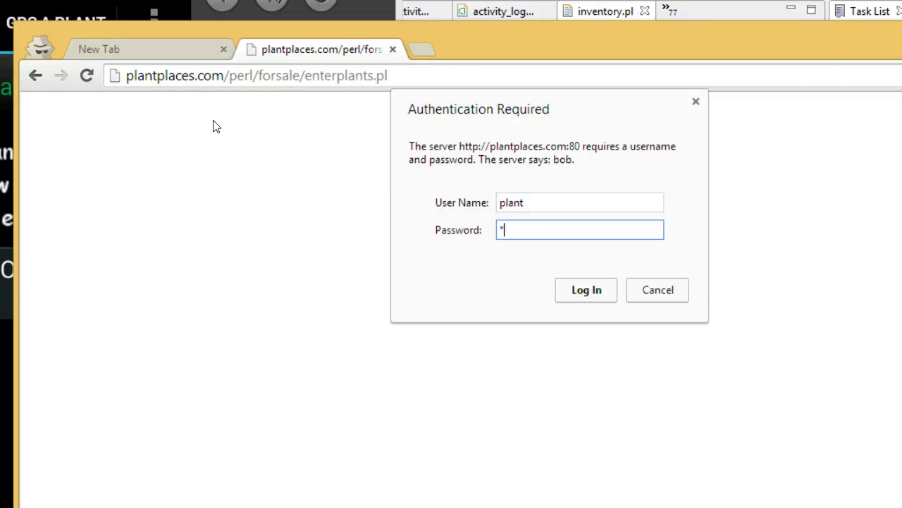
key("Return")
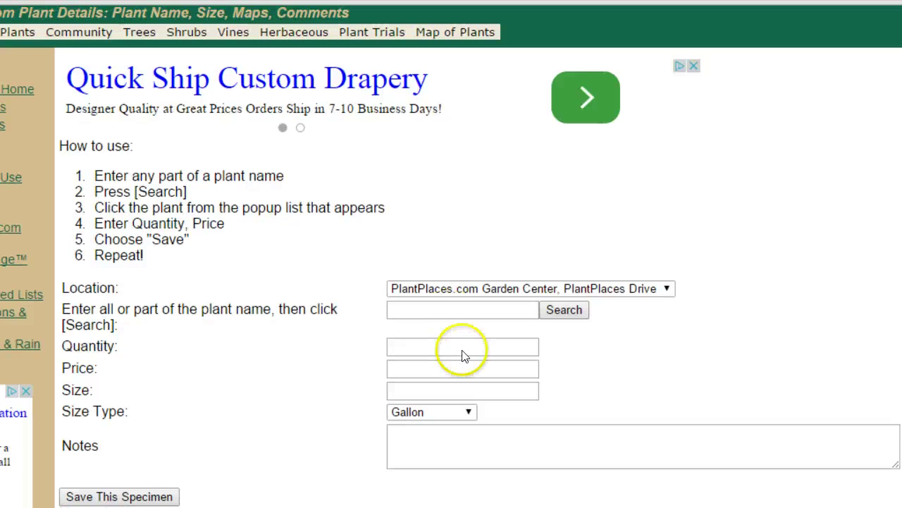
- Search for 'Fother' and choose Dwarf Fothergilla (Fothergilla gardenii) as the plant
left_click(463, 314)
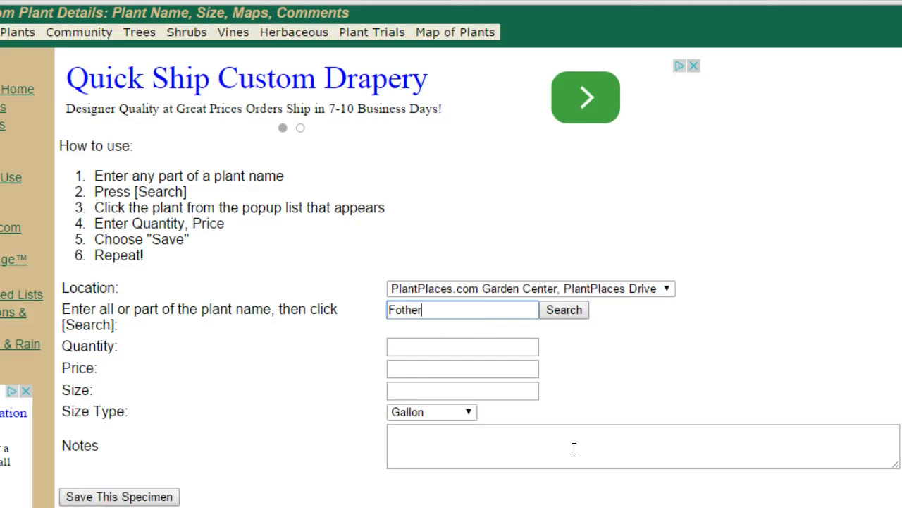
left_click(552, 308)
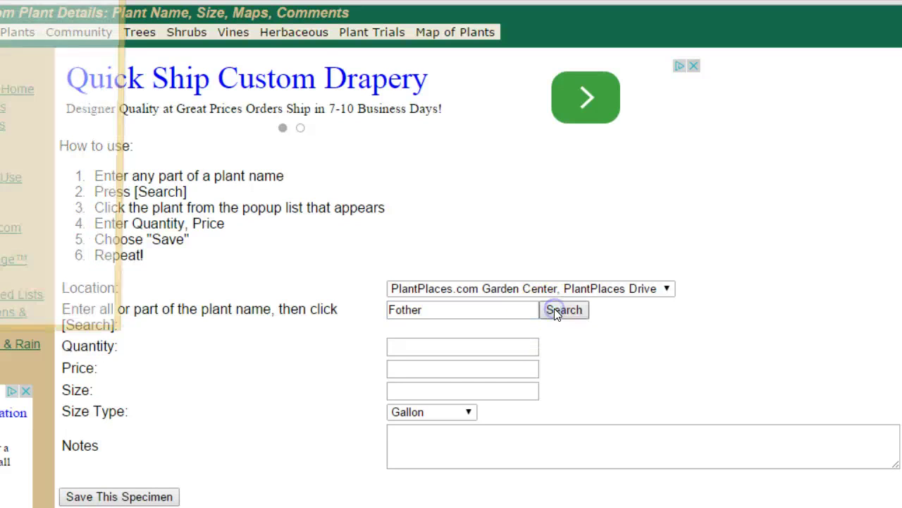
left_click_drag(393, 163, 423, 138)
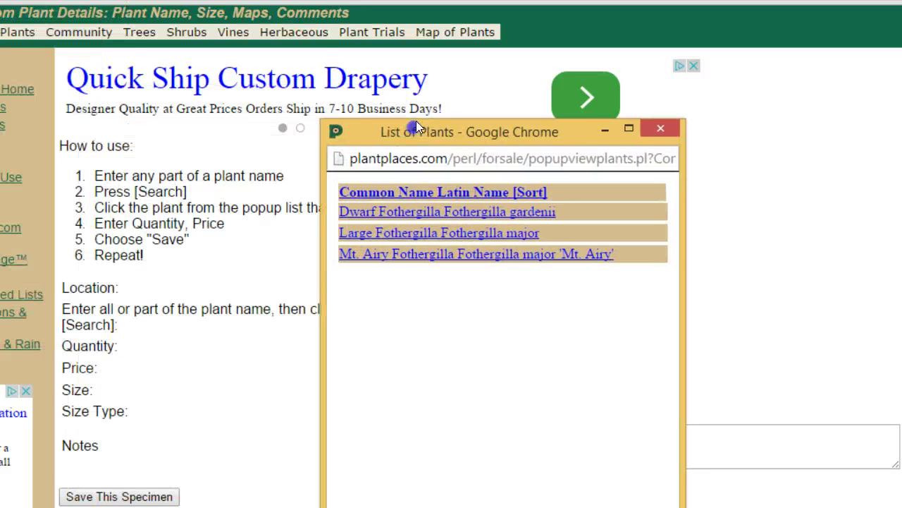
left_click(485, 205)
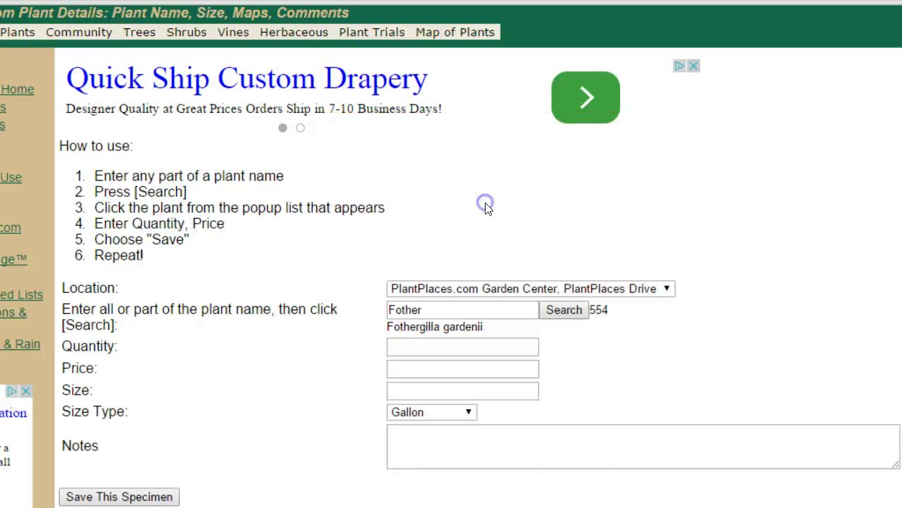
- Enter quantity 3, price 19.99, size 3 Gallon, note 'Arriving in May', and save the specimen
left_click(464, 344)
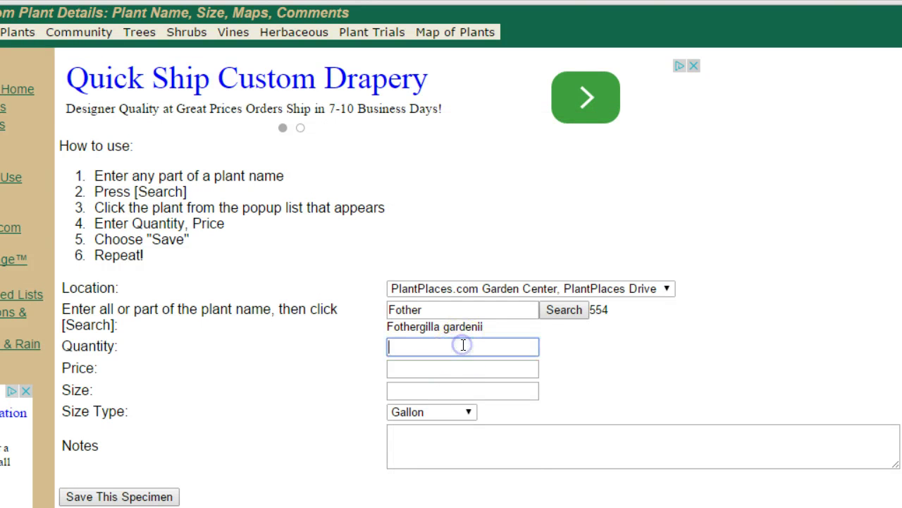
left_click(458, 376)
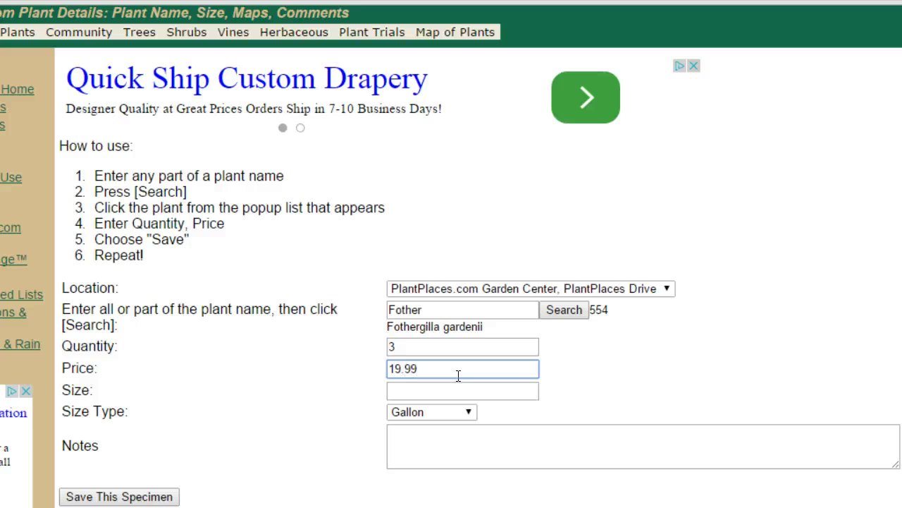
key("Tab")
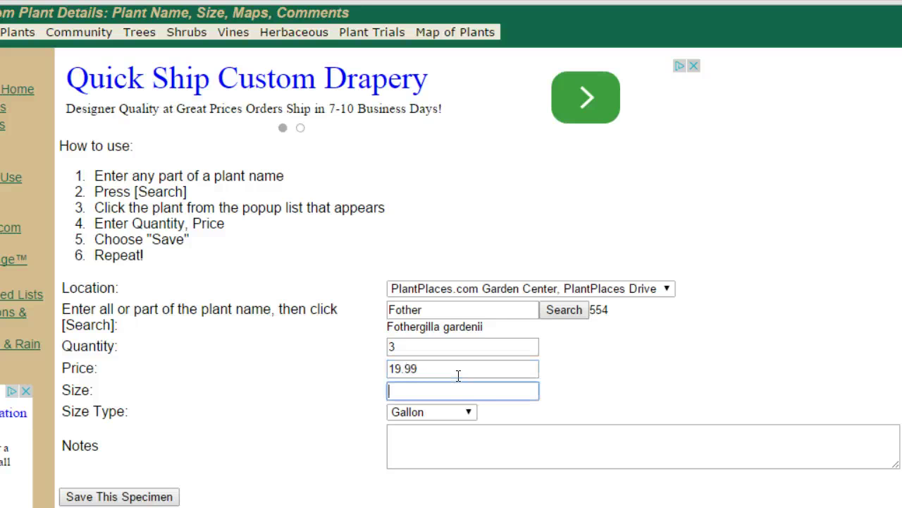
type("5")
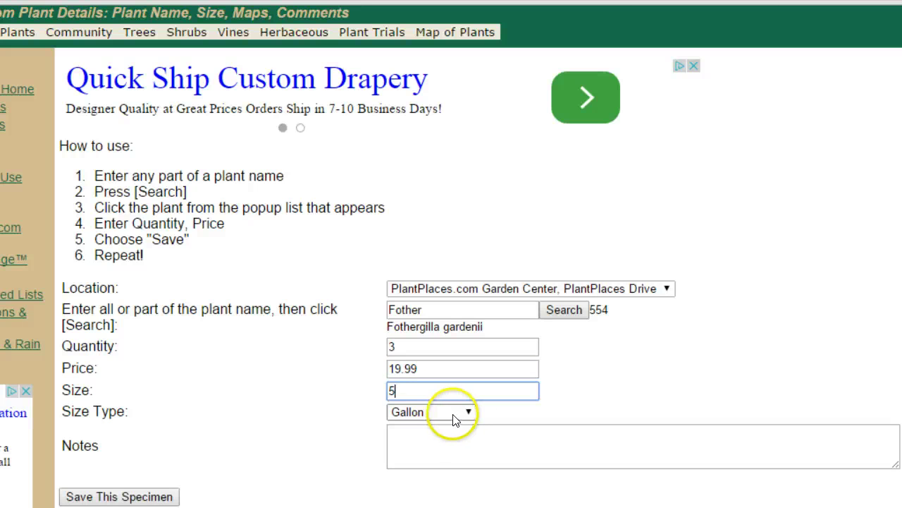
left_click(454, 416)
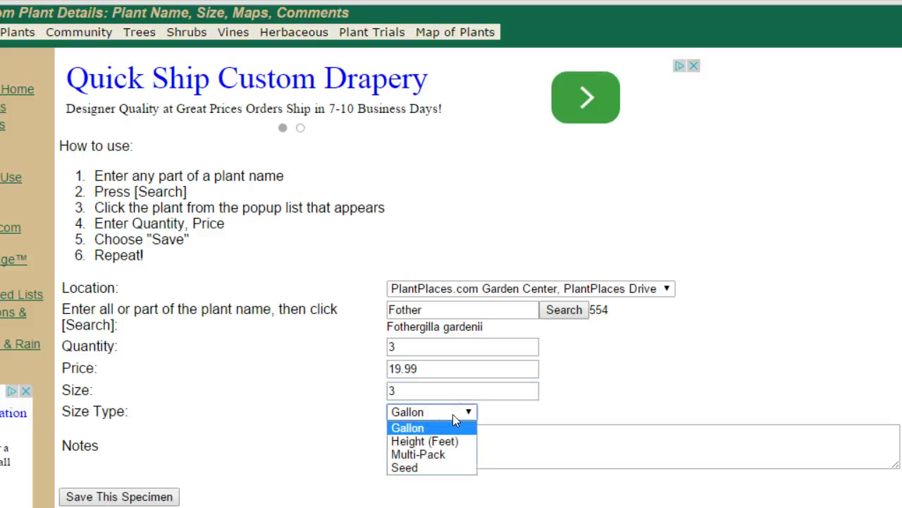
left_click(453, 414)
left_click(466, 461)
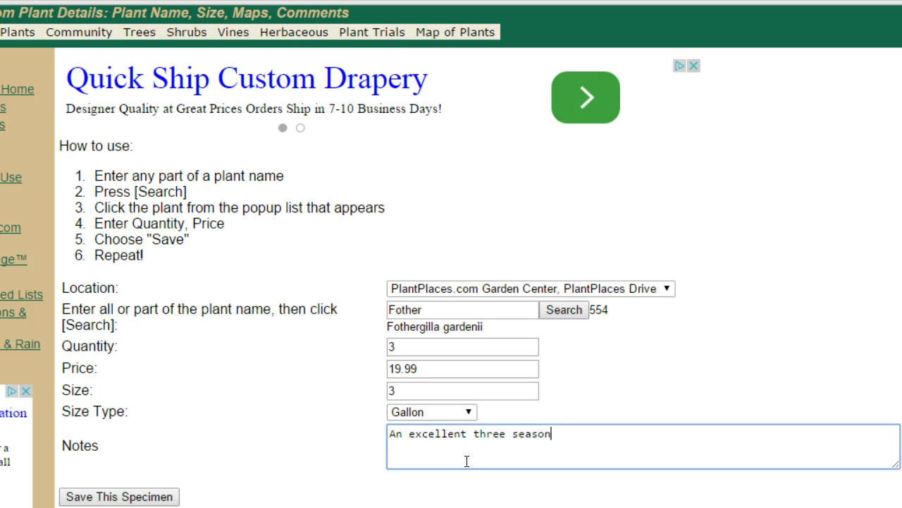
key("ctrl+a")
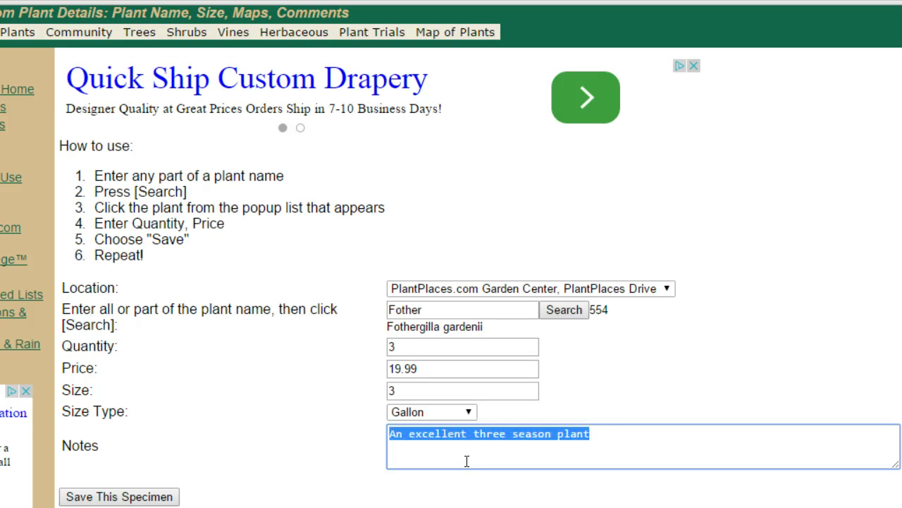
type("Arriving in May")
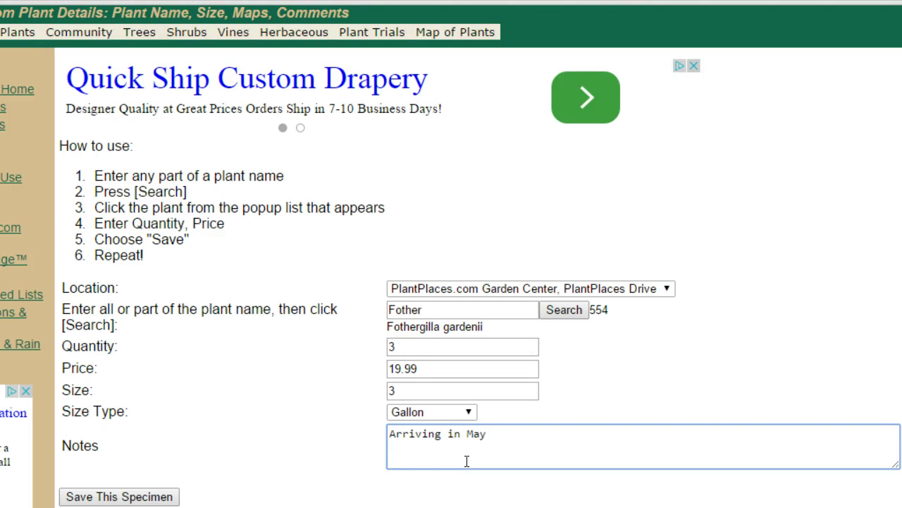
left_click(145, 498)
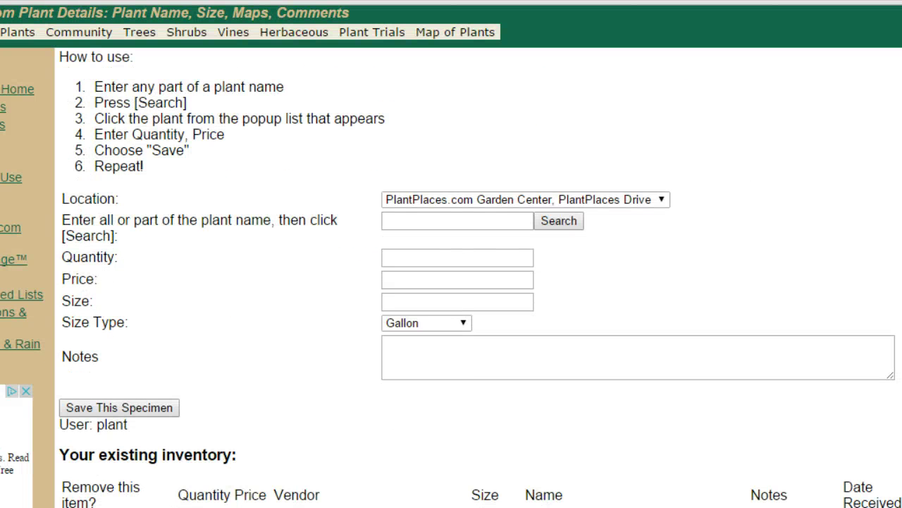
scroll(748, 391, "down", 1)
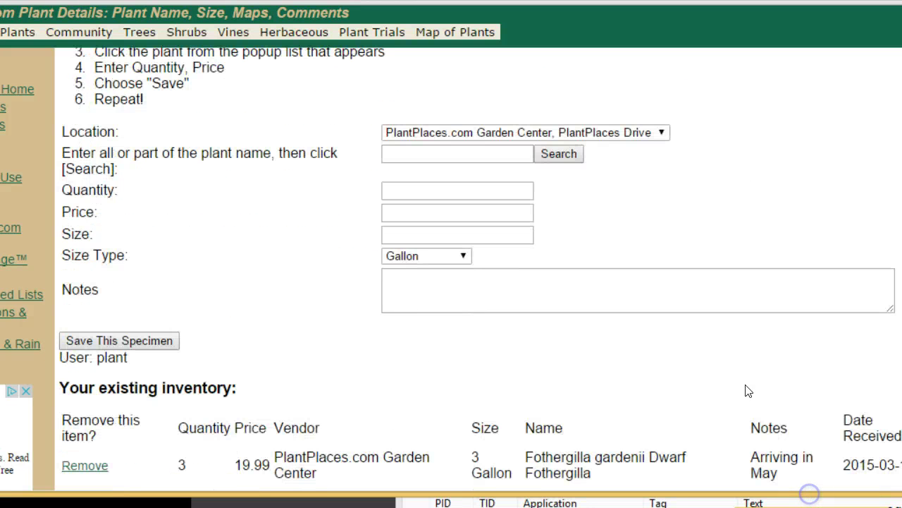
- Search for 'Pawpaw' and choose Common Pawpaw (Asimina triloba) as the plant
left_click(85, 466)
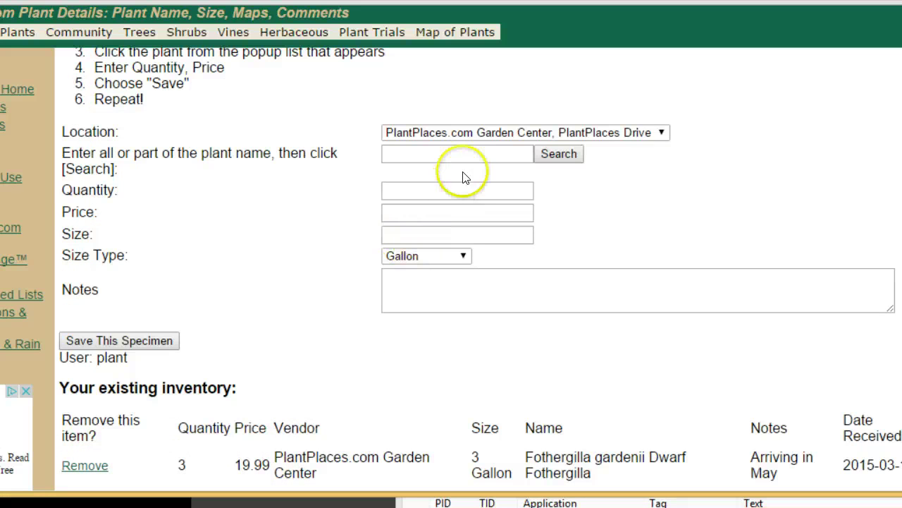
left_click(468, 151)
type("Pa")
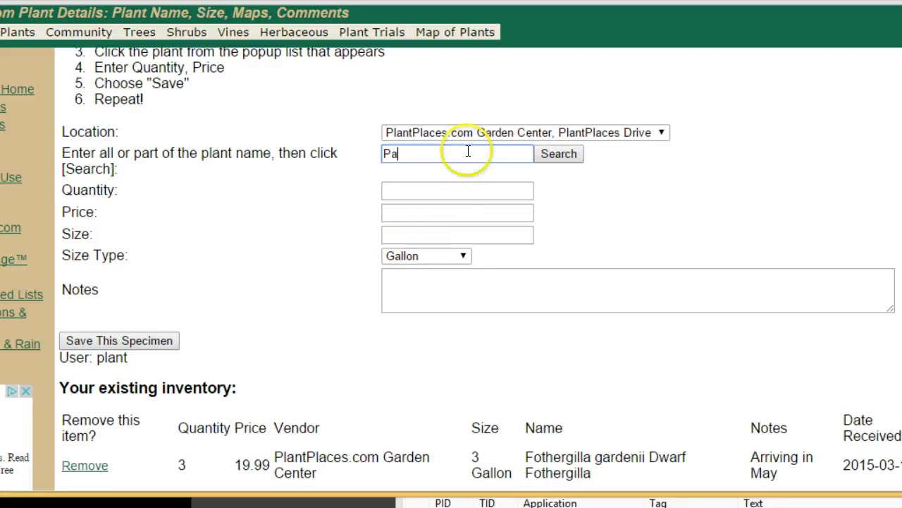
type("wpaw")
key("Return")
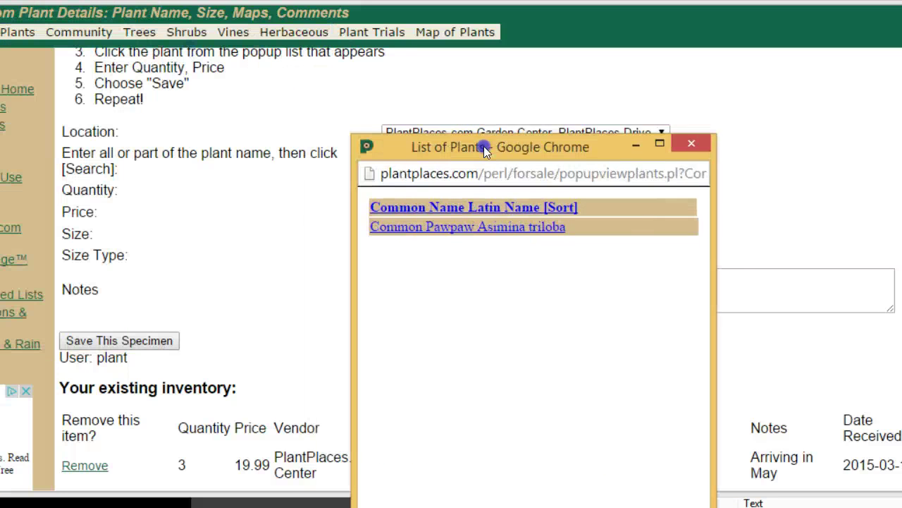
left_click(506, 222)
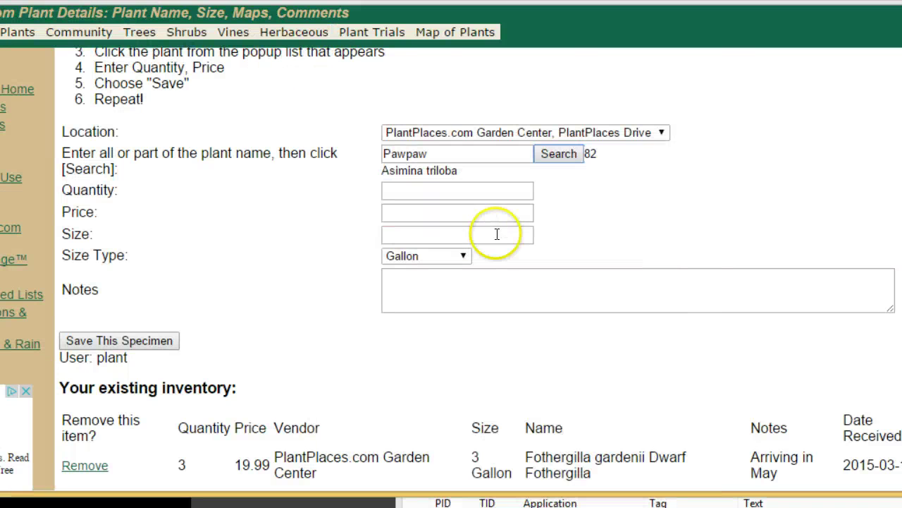
- Enter quantity 3, price 39.99, size 1 Gallon, note 'Ready for Spring planting in April', and save
left_click(430, 191)
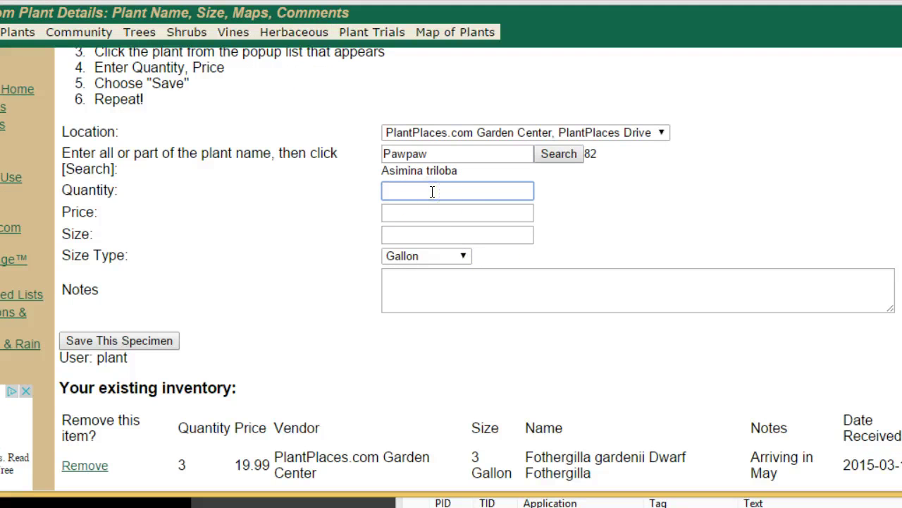
type("3")
left_click(431, 210)
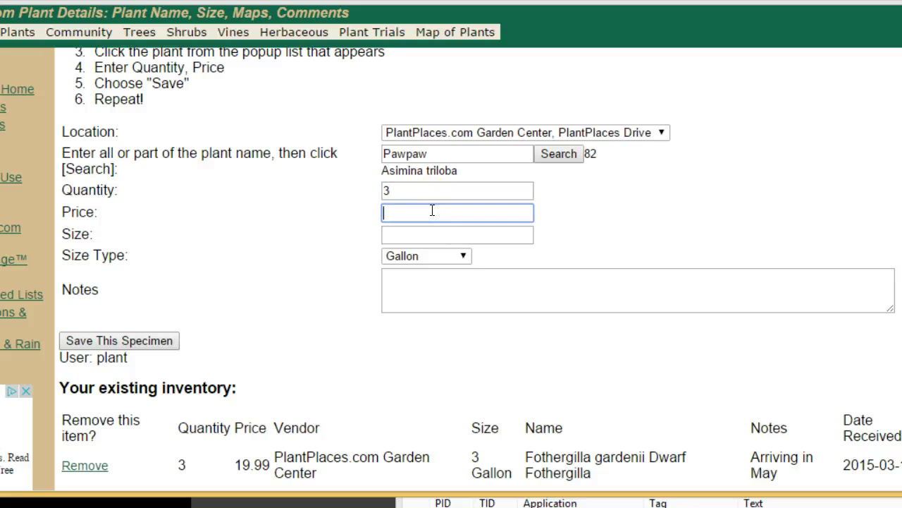
type("39.99")
key("Tab")
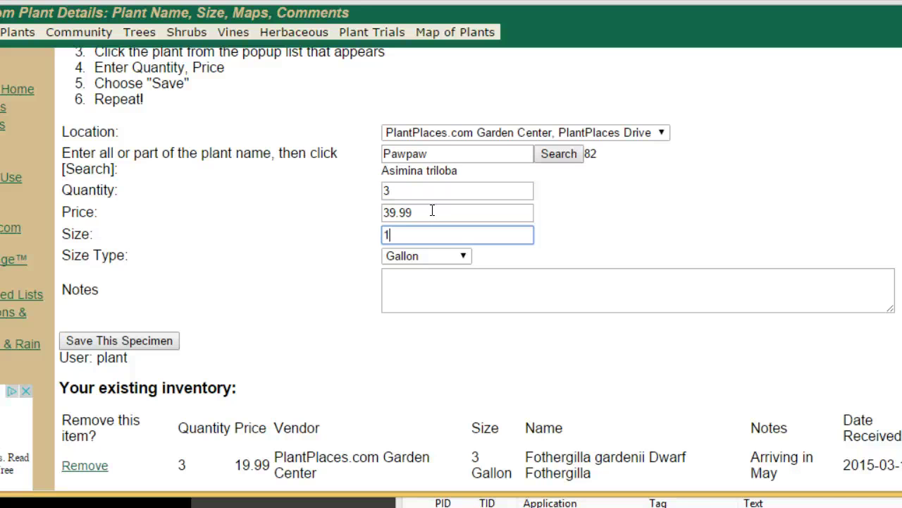
left_click(468, 287)
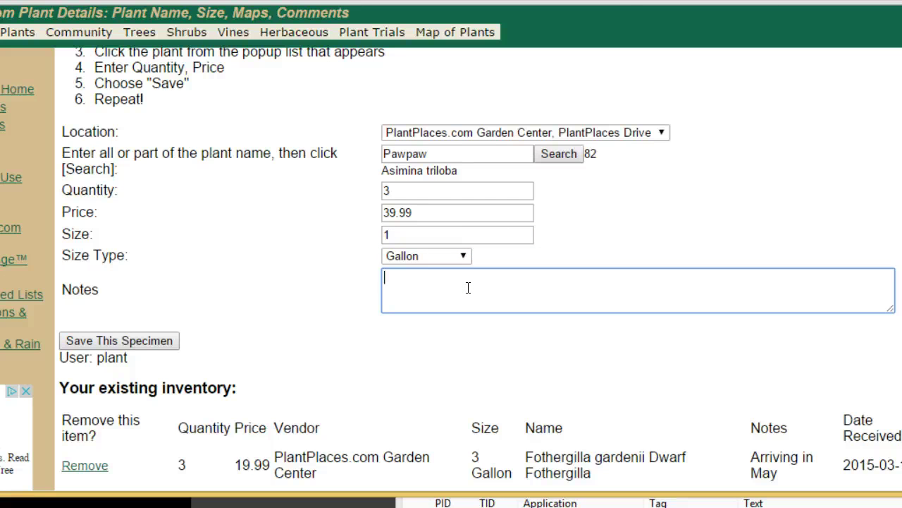
type("Ready for Spring planting in April")
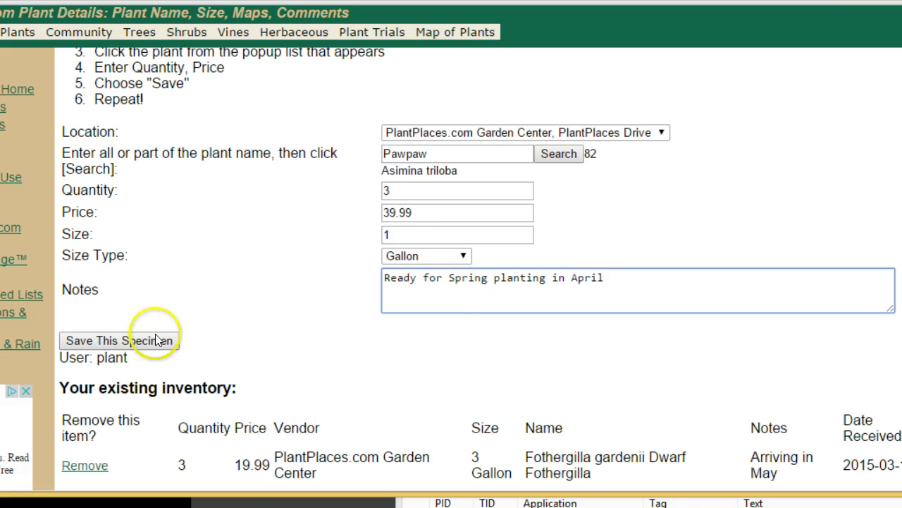
left_click(155, 336)
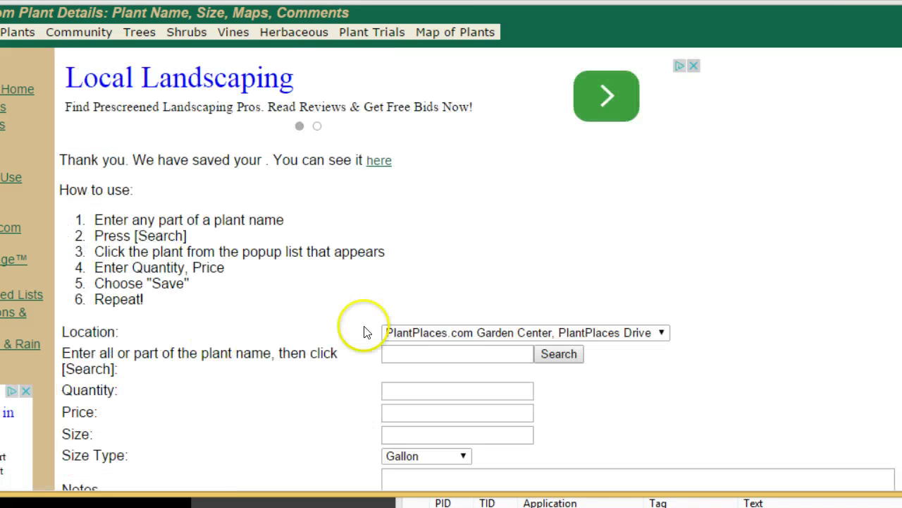
- Load plantplaces.com/perl/inventory.pl?Partner=plant in the new incognito tab
scroll(448, 326, "down", 3)
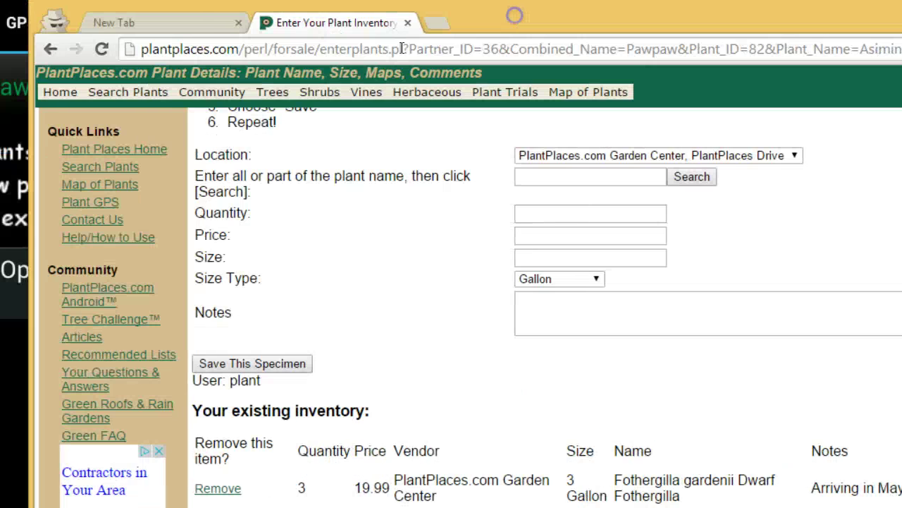
left_click(186, 26)
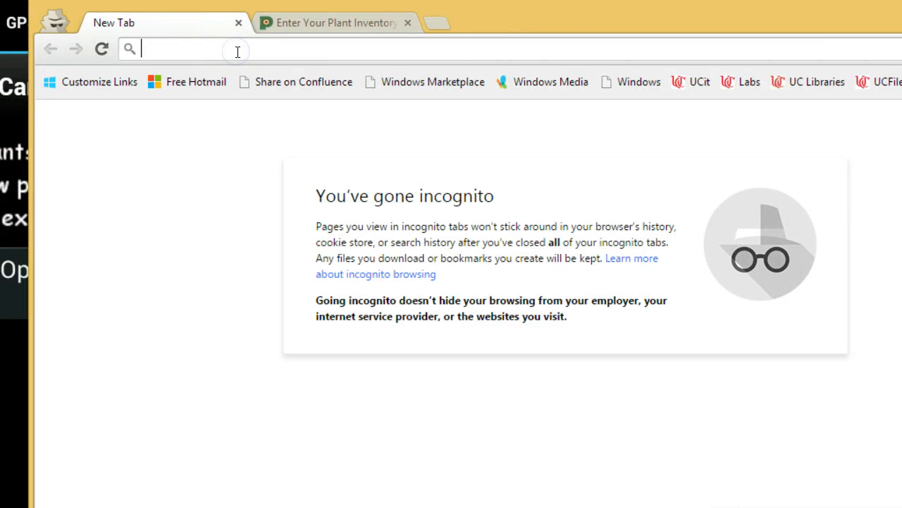
type("plantplac")
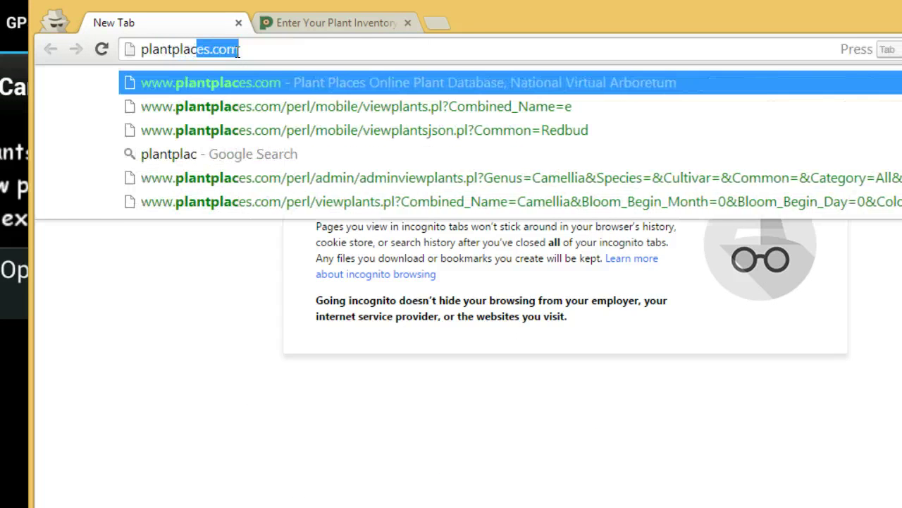
type("es.com/p")
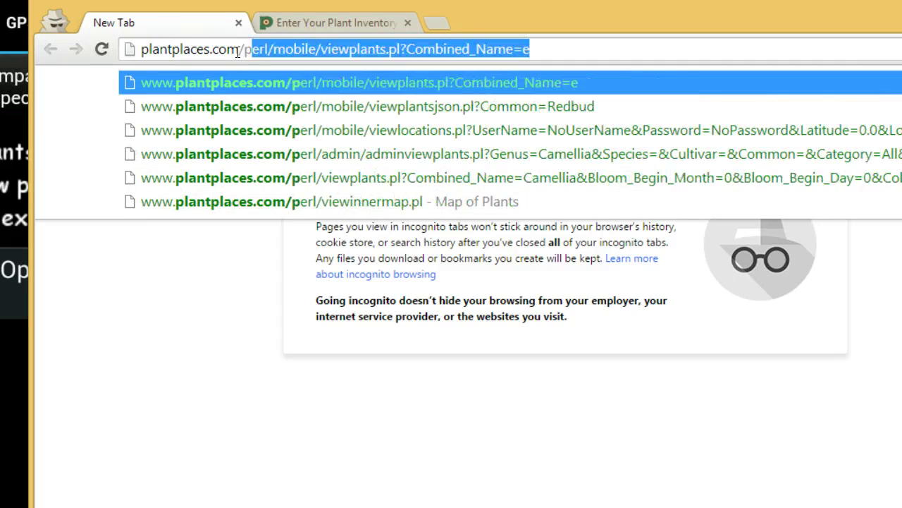
type("erl/inventory")
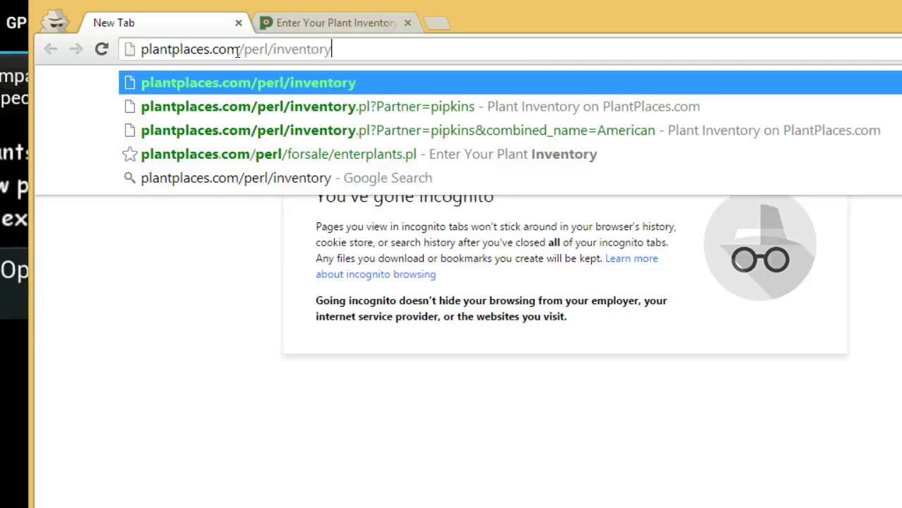
type(".pl?Parnet")
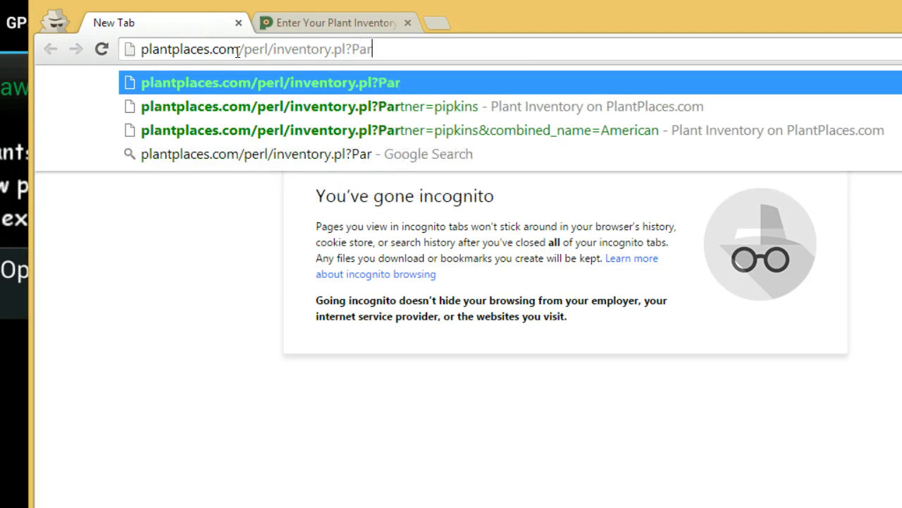
key("BackSpace")
key("BackSpace")
key("BackSpace")
type("tner")
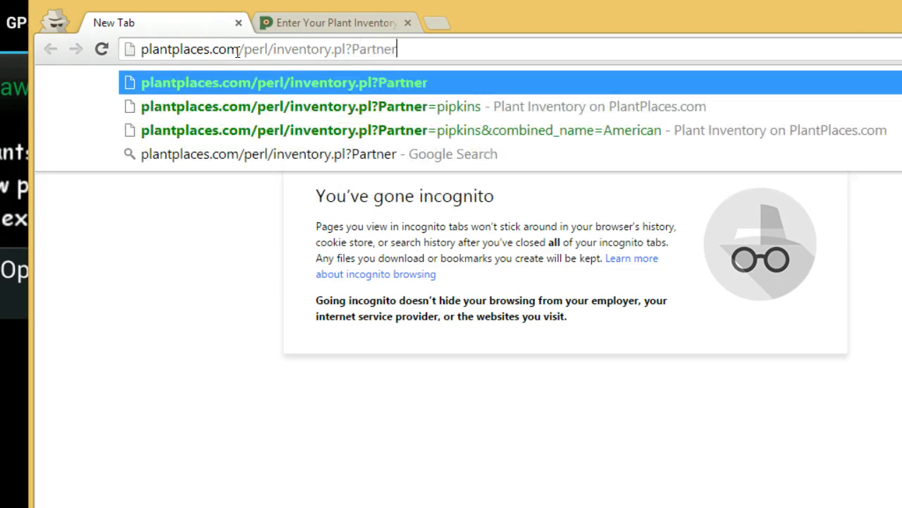
type("=plant")
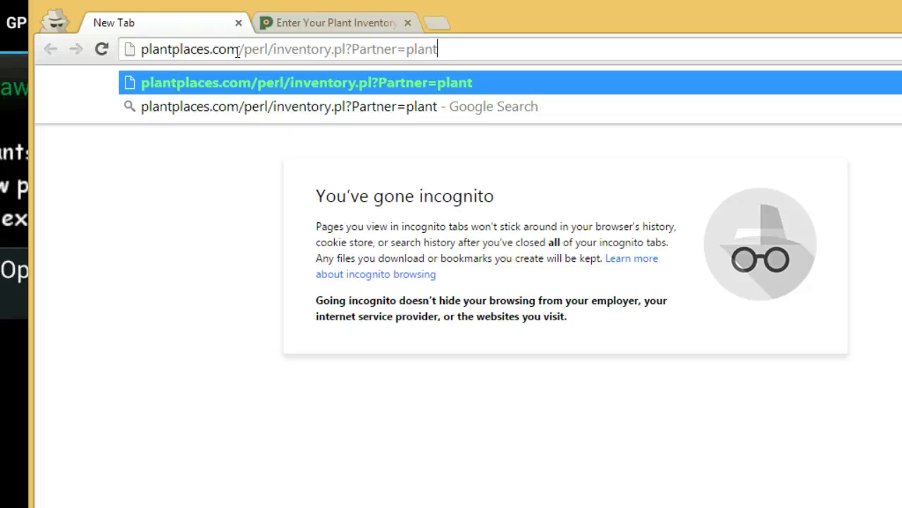
key("Return")
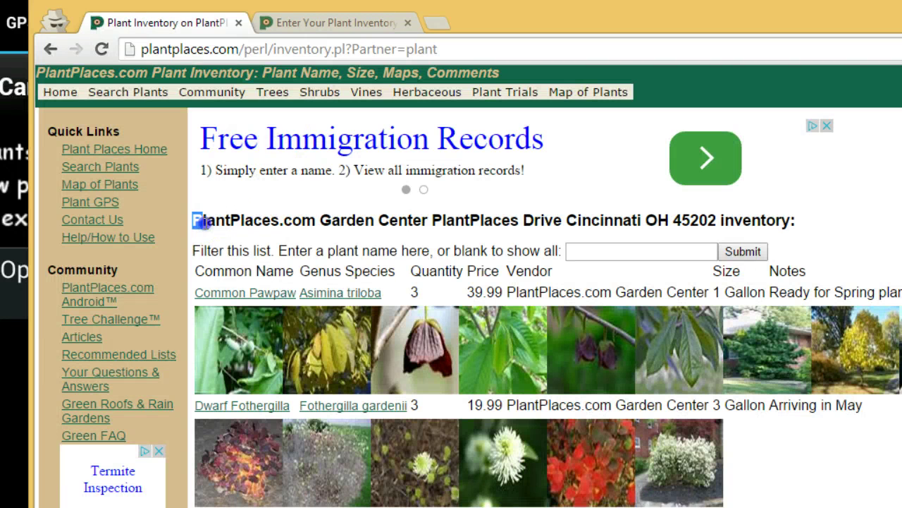
left_click_drag(193, 219, 405, 232)
left_click_drag(435, 222, 557, 274)
left_click(570, 207)
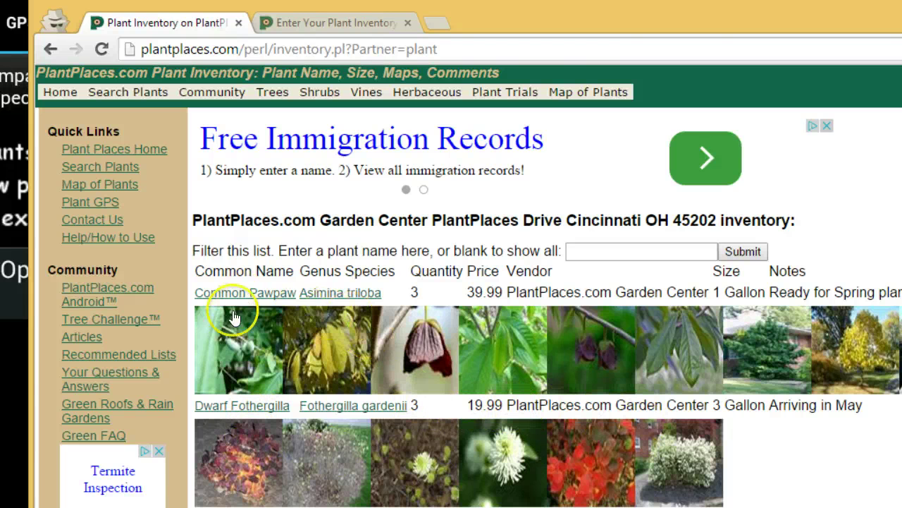
- Open Common Pawpaw's details, highlight the garden center's 3 at 39.99, then return home
left_click(270, 291)
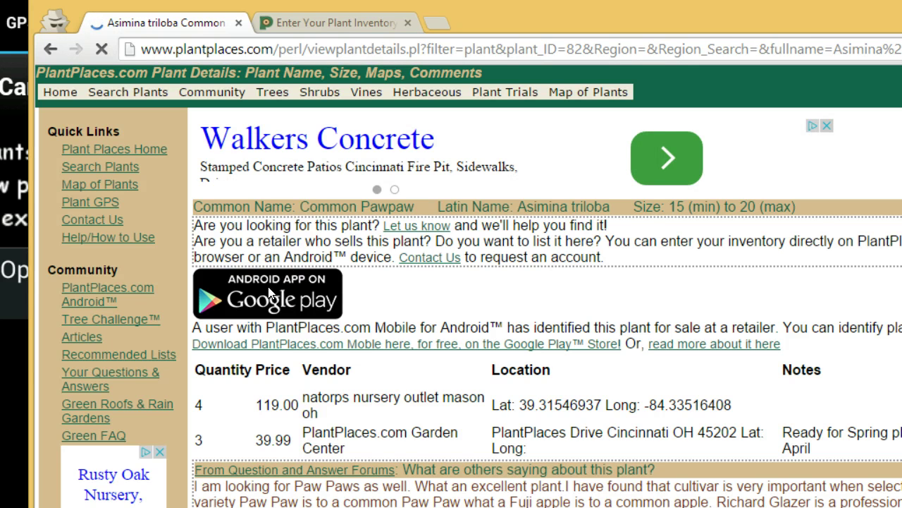
scroll(270, 291, "down", 3)
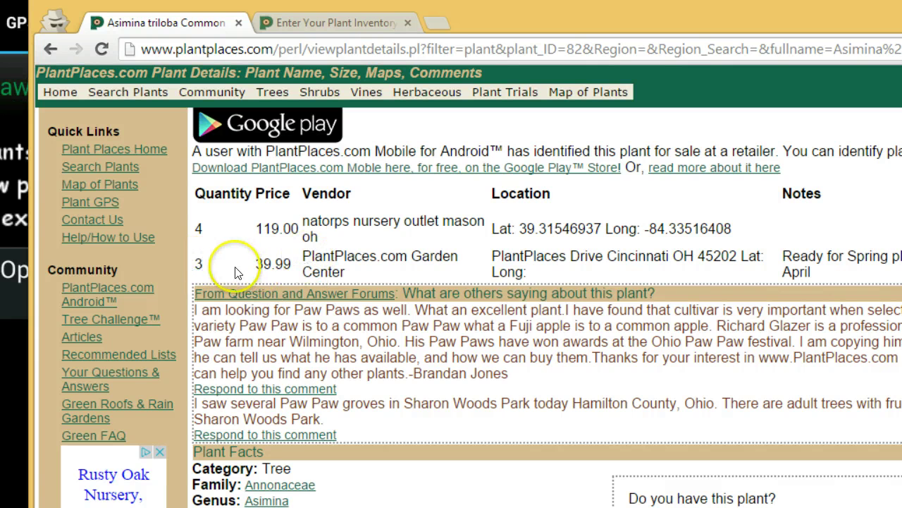
left_click(263, 264)
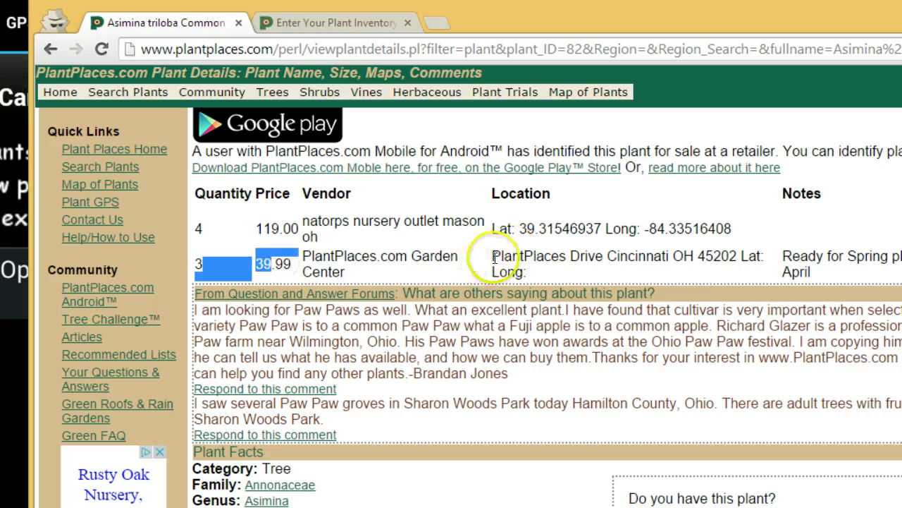
left_click_drag(501, 256, 589, 263)
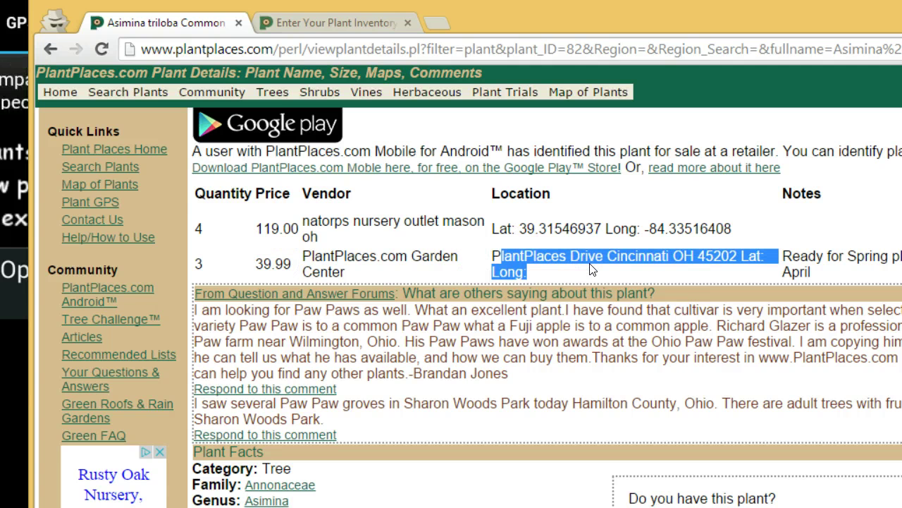
left_click(136, 149)
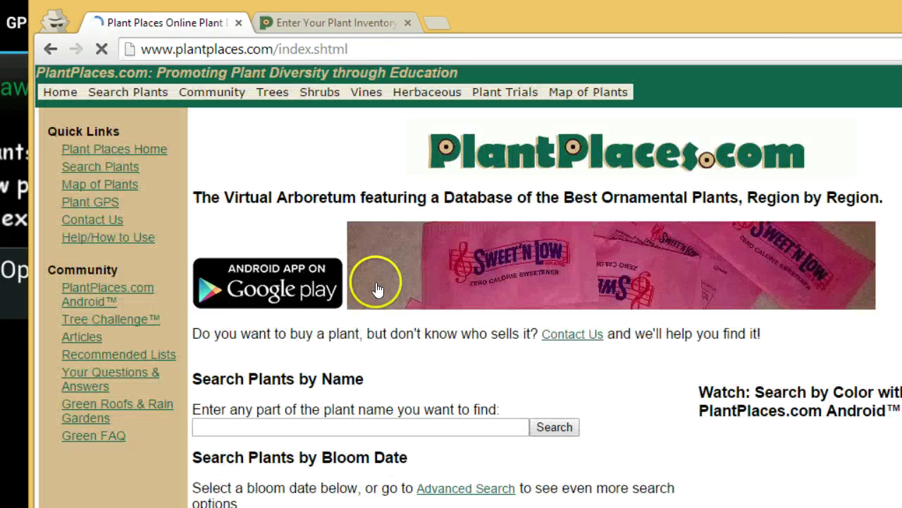
- Search 'Pawpaw', open the Asimina triloba details, then bring the Android emulator forward
left_click(378, 426)
type("Pawpaw")
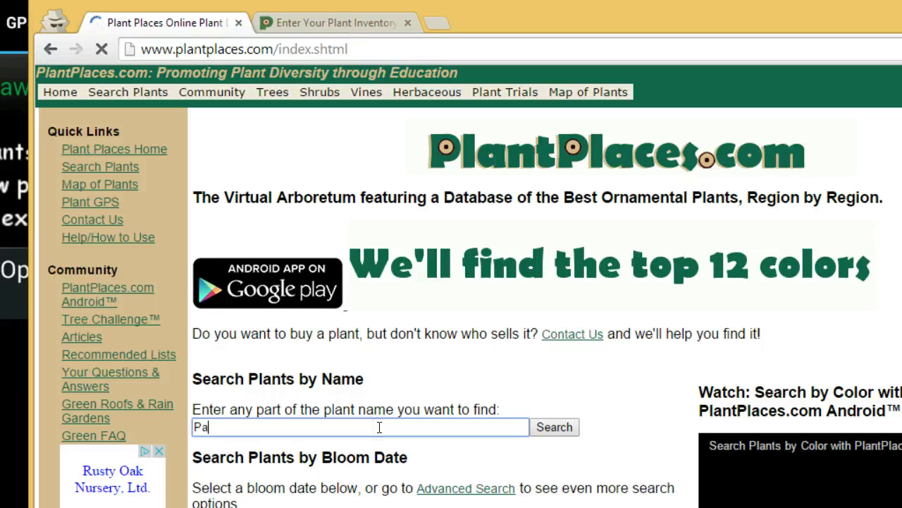
left_click(552, 428)
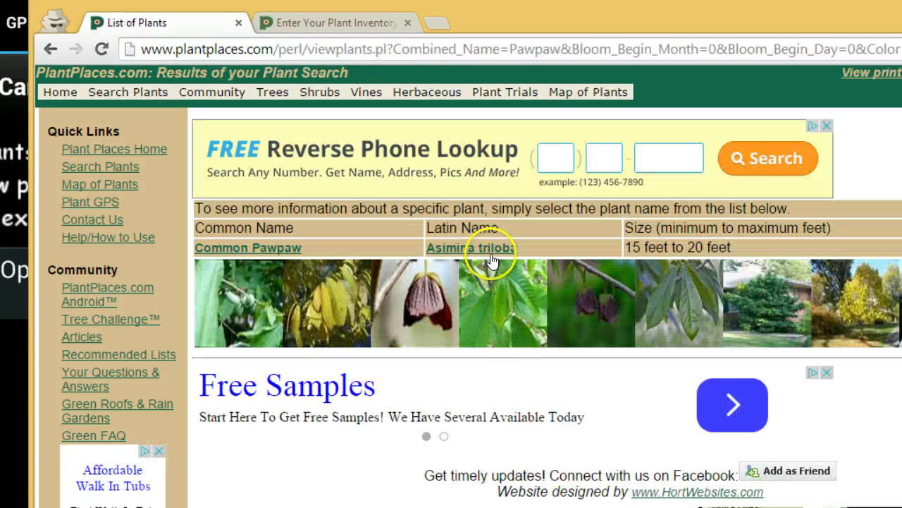
left_click(490, 252)
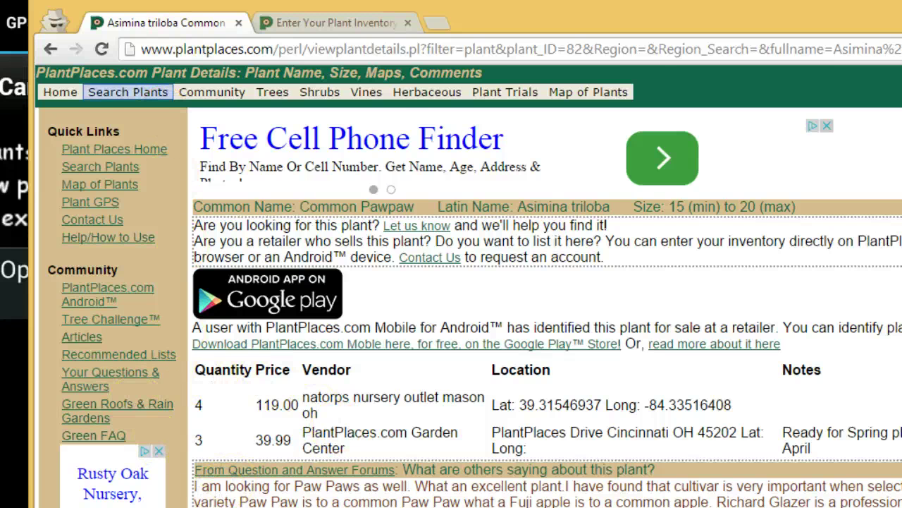
left_click(14, 187)
left_click_drag(432, 25, 533, 14)
- Change the app's user name setting to the partner account and return to the start screen
left_click(501, 91)
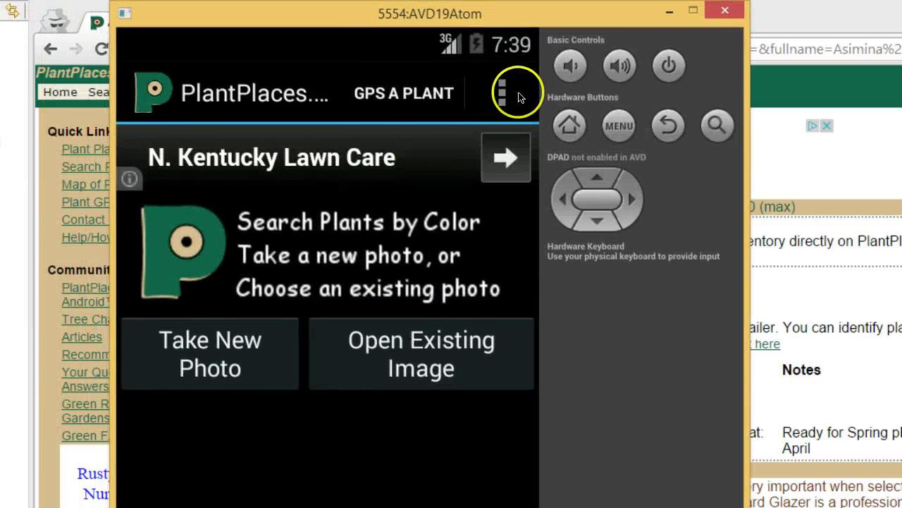
left_click(499, 98)
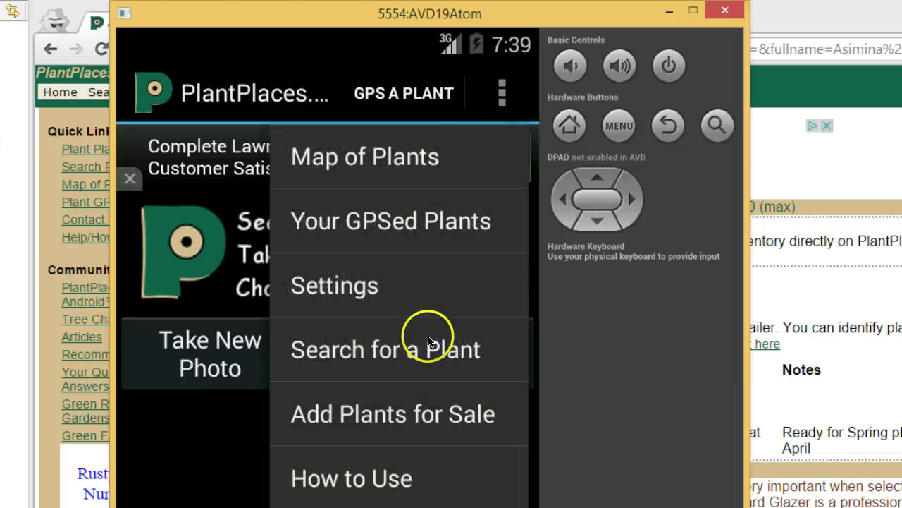
left_click(414, 296)
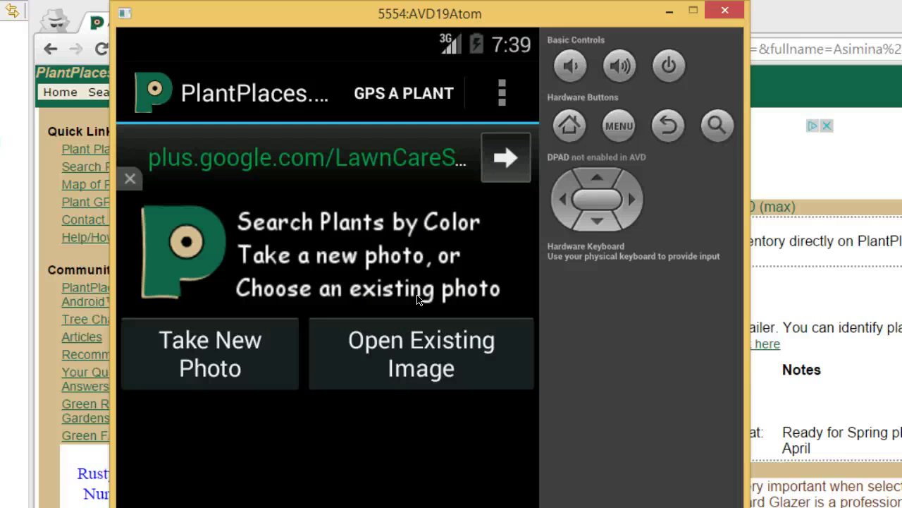
left_click(333, 170)
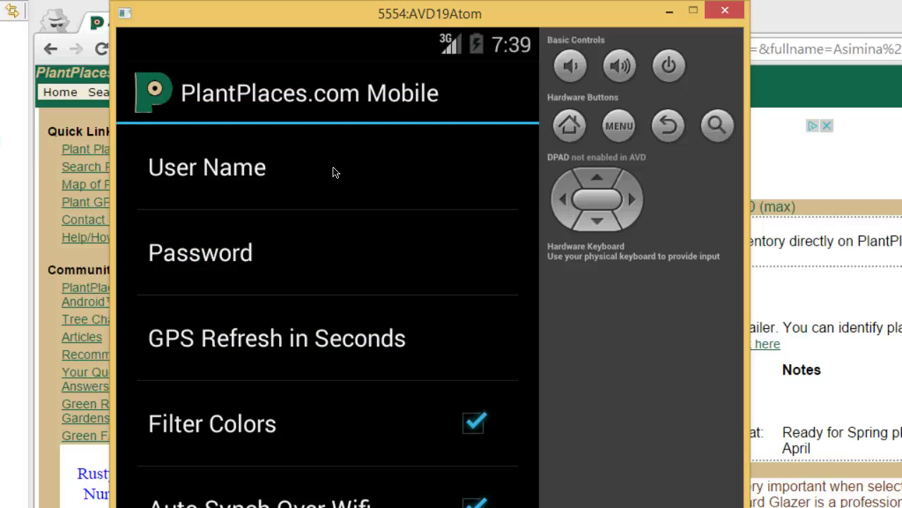
left_click(323, 391)
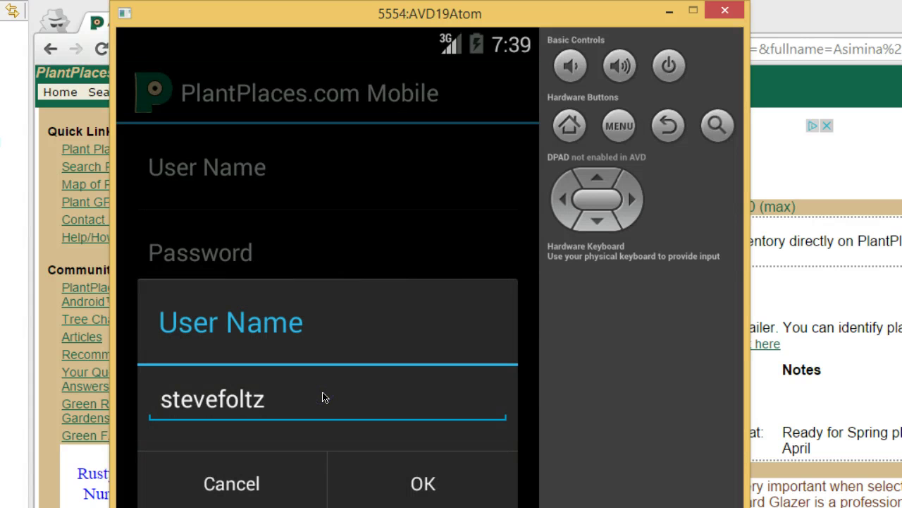
key("BackSpace")
key("BackSpace")
key("BackSpace")
key("BackSpace")
key("BackSpace")
key("BackSpace")
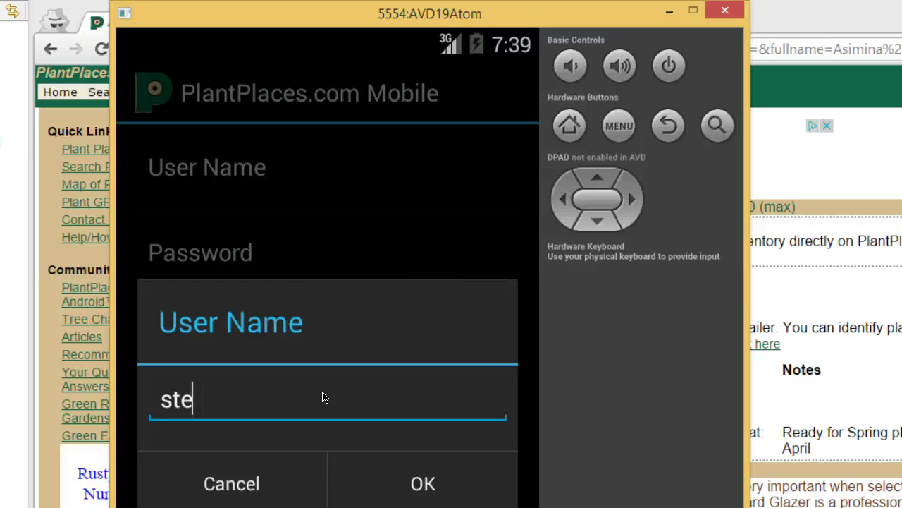
type("p")
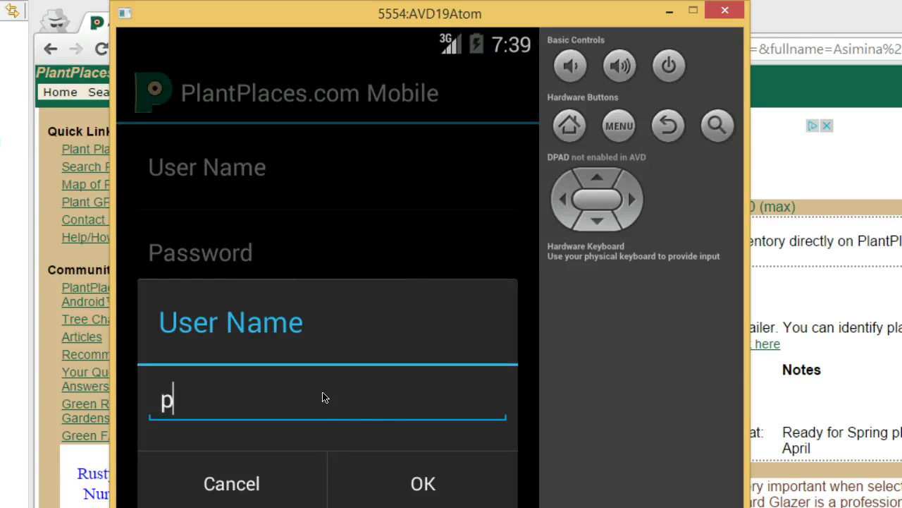
type("lant")
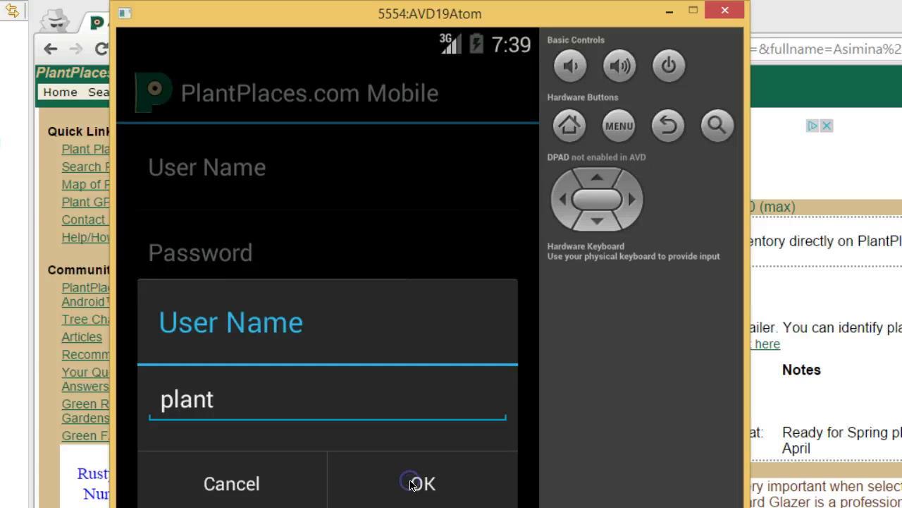
left_click(412, 484)
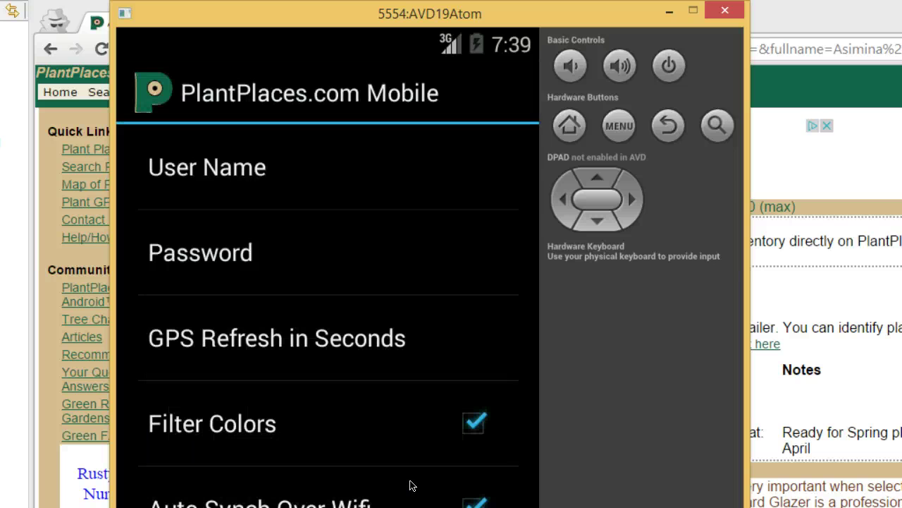
left_click(677, 143)
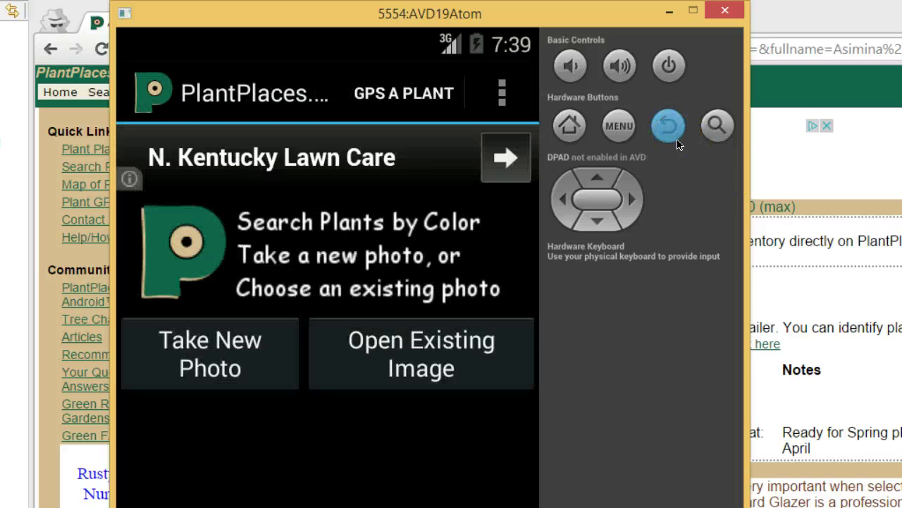
- Open the Add Plants for Sale form from the overflow menu and move the emulator window aside
left_click(507, 103)
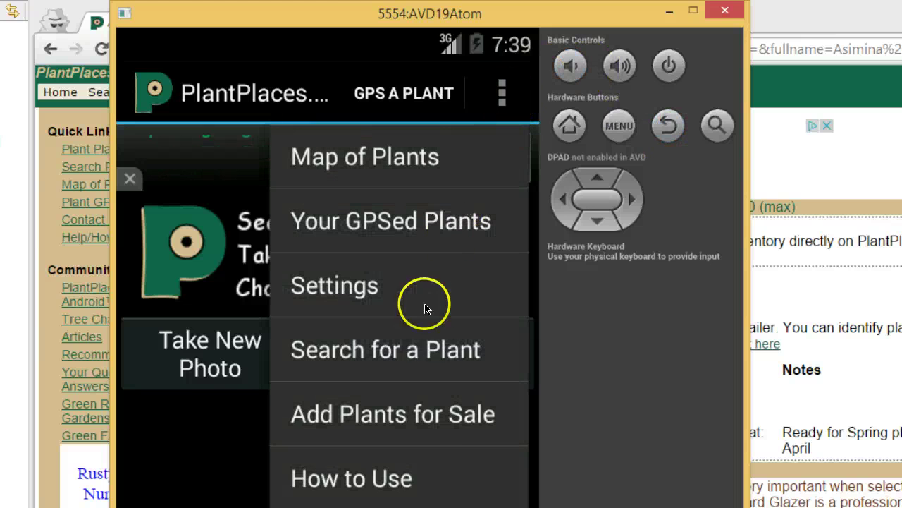
left_click(433, 431)
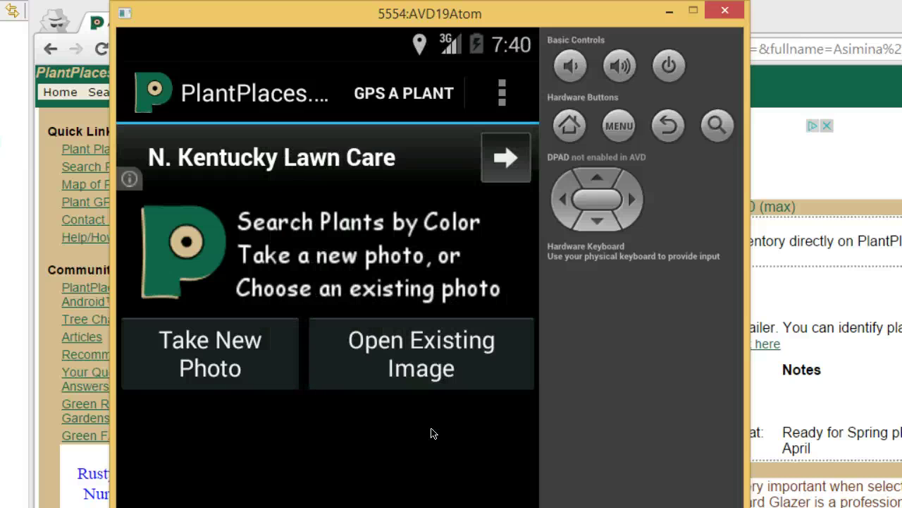
left_click_drag(472, 21, 556, 0)
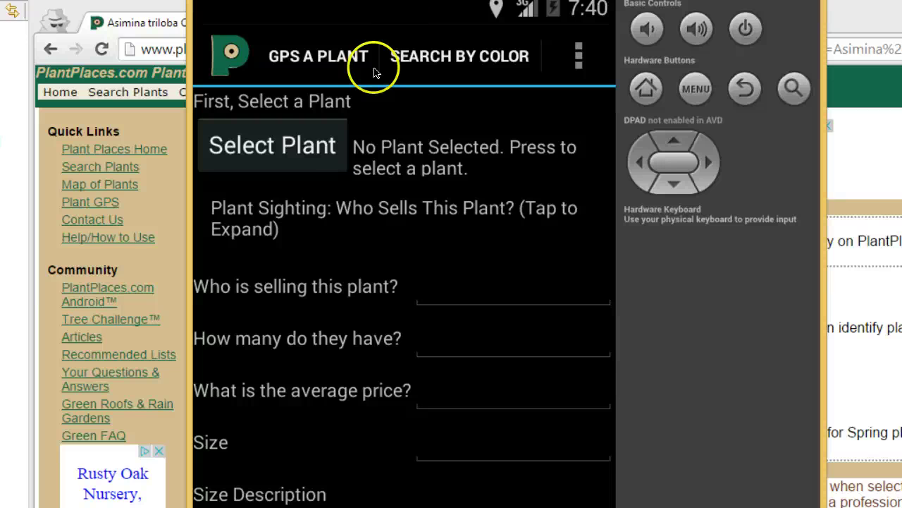
- Search 'Magnolia' and select 565 Magnolia denudata, Yulan Magnolia, as the sale plant
left_click(310, 153)
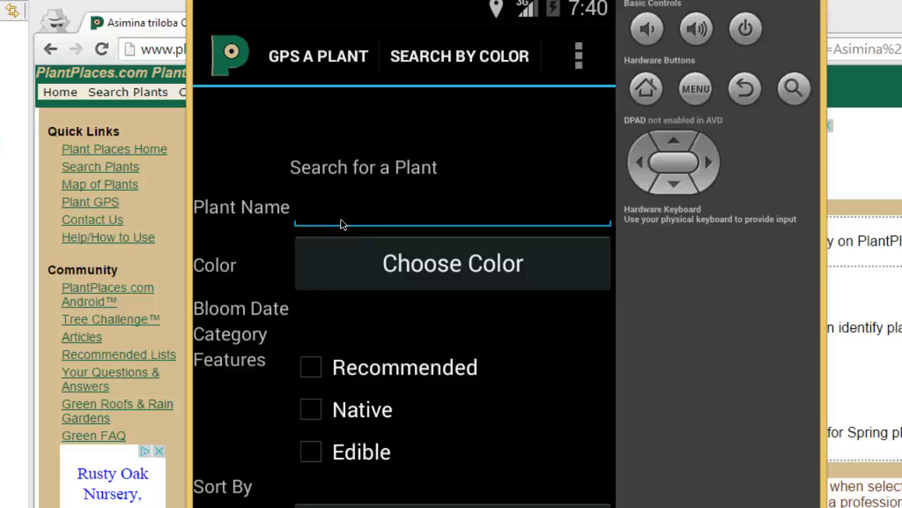
type("Magno")
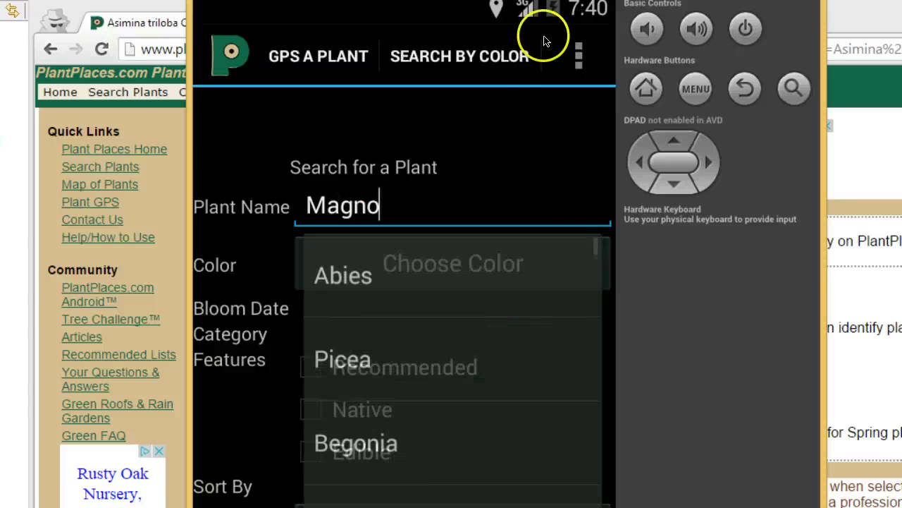
type("lia")
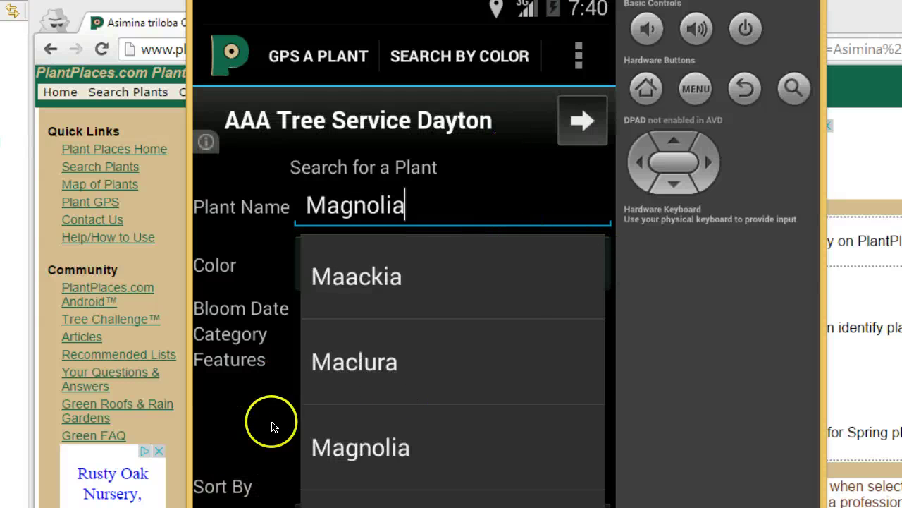
left_click(371, 459)
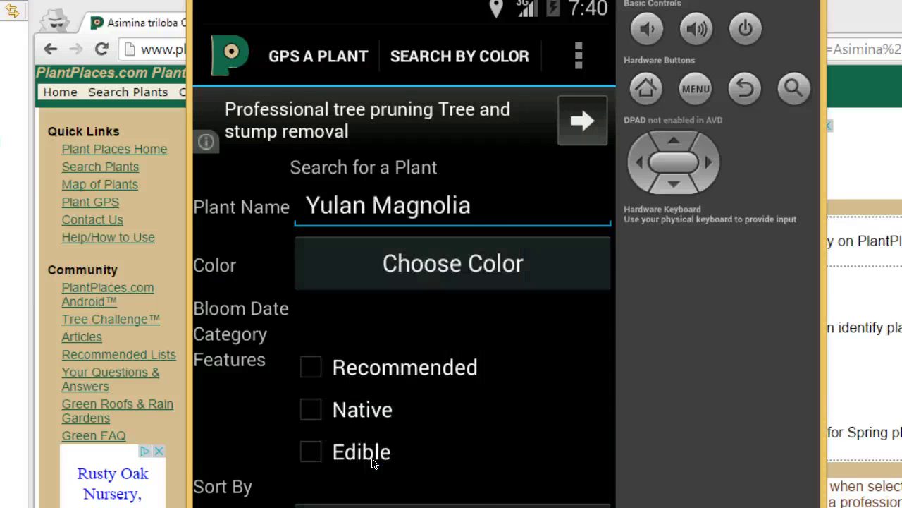
key("Return")
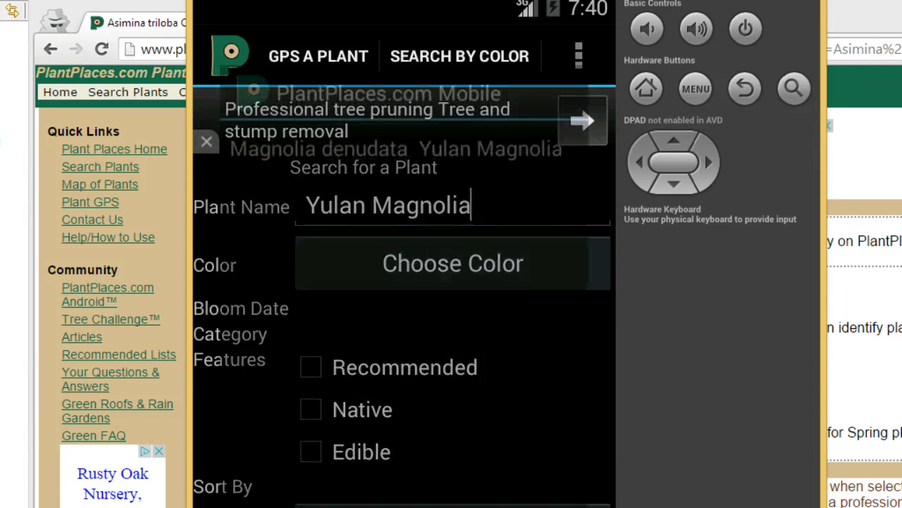
left_click(457, 134)
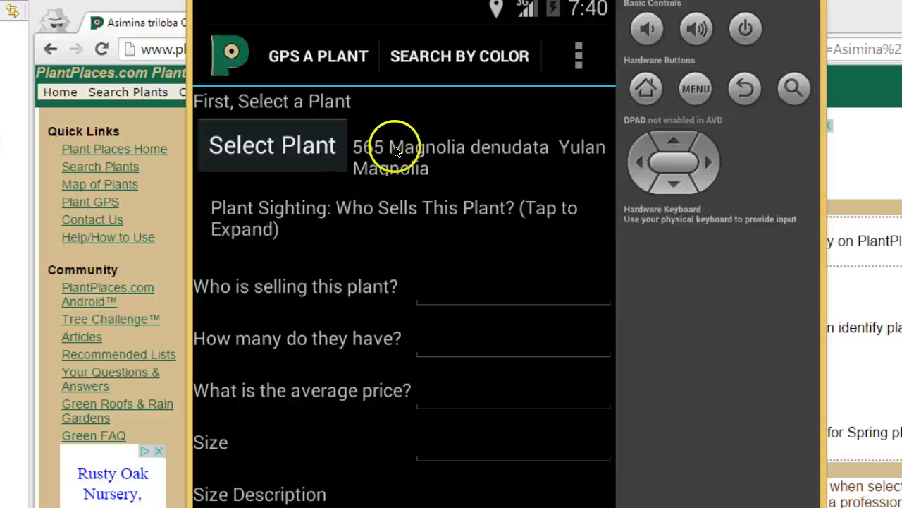
- Enter seller PlantPlaces Garden Center and quantity 3 on the sale form
left_click(450, 295)
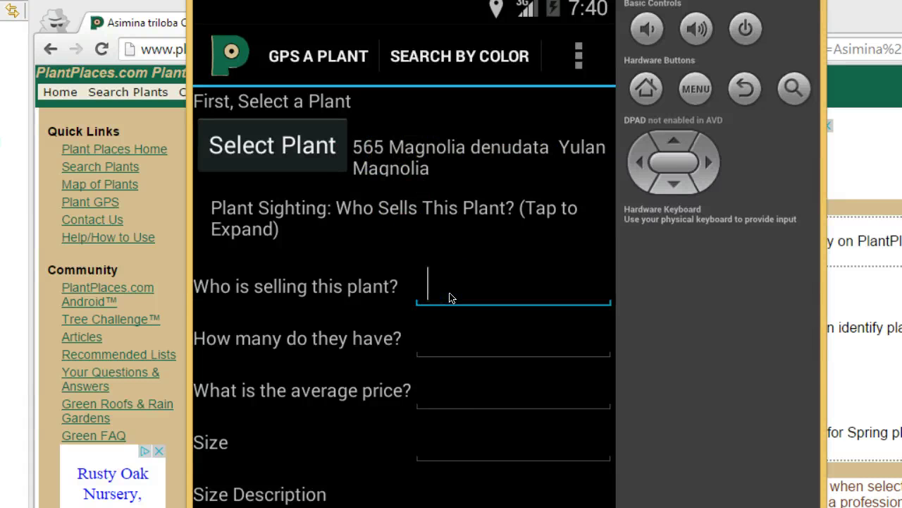
type("PlantpLAces")
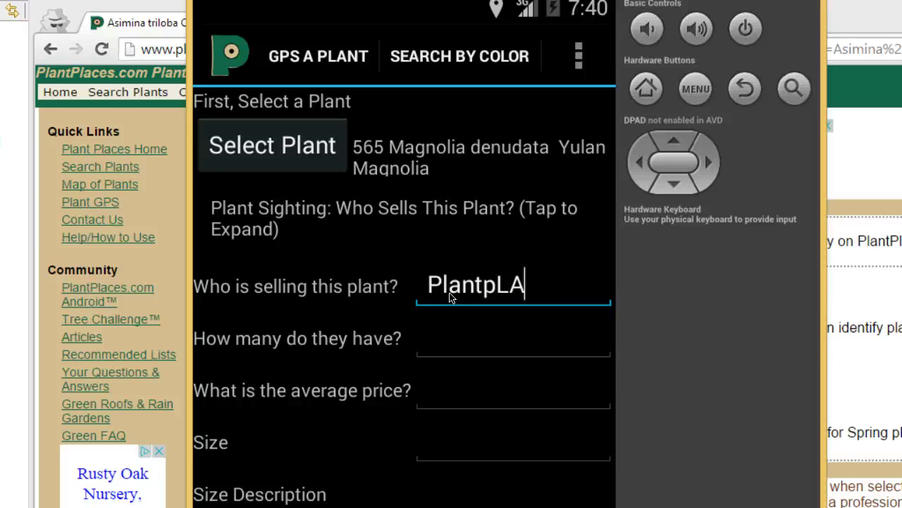
key("BackSpace")
key("BackSpace")
key("BackSpace")
key("BackSpace")
key("BackSpace")
key("BackSpace")
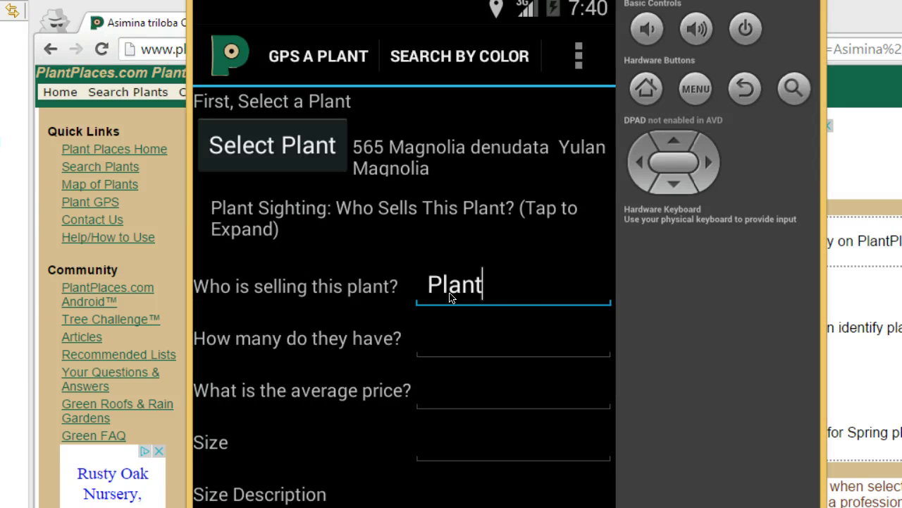
type("Places")
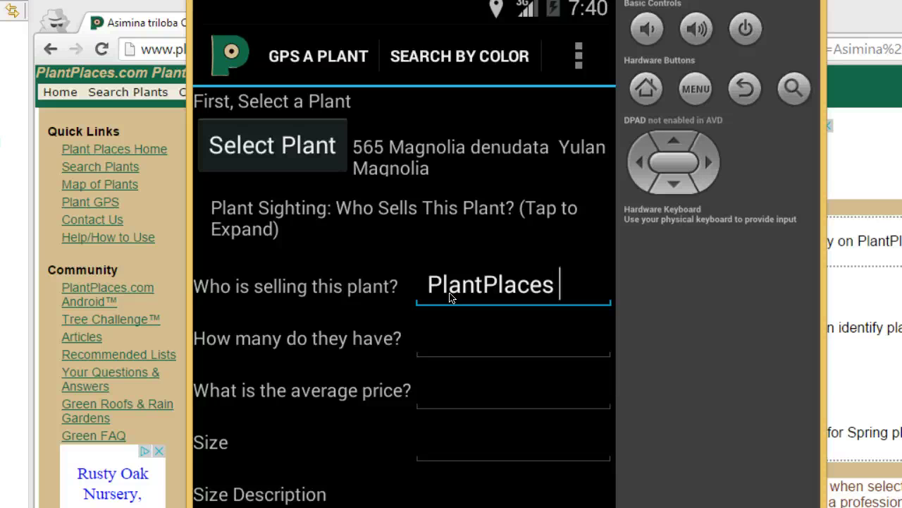
type(" Garden Center")
key("Tab")
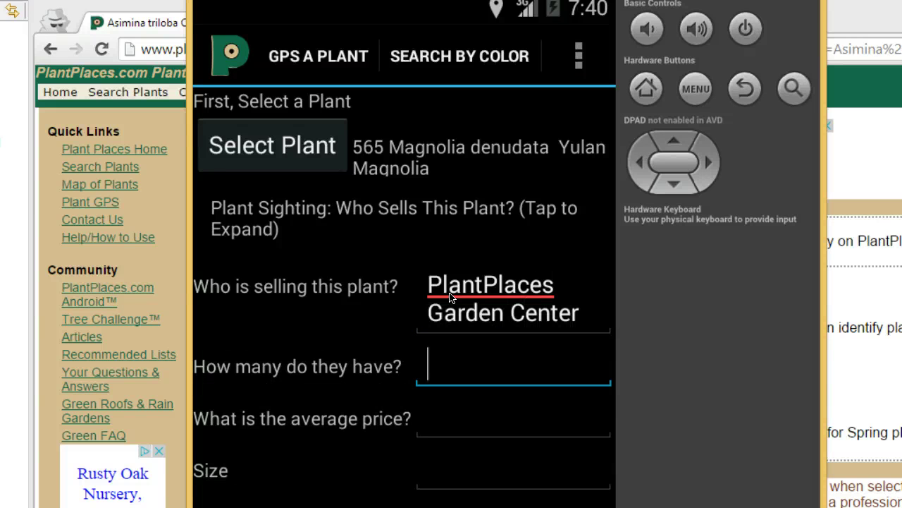
type("3")
- Enter price 129.99, size 5 and size description Gallon, then submit the sighting
left_click(456, 409)
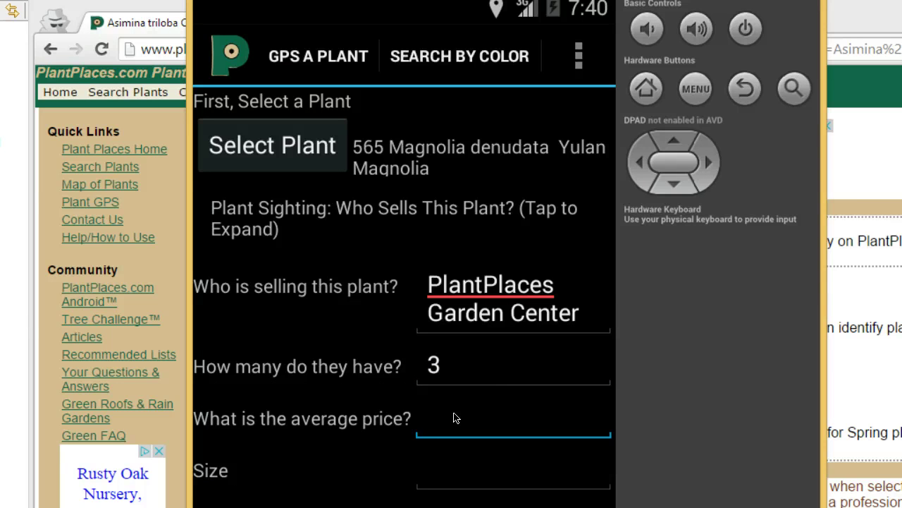
type("129.")
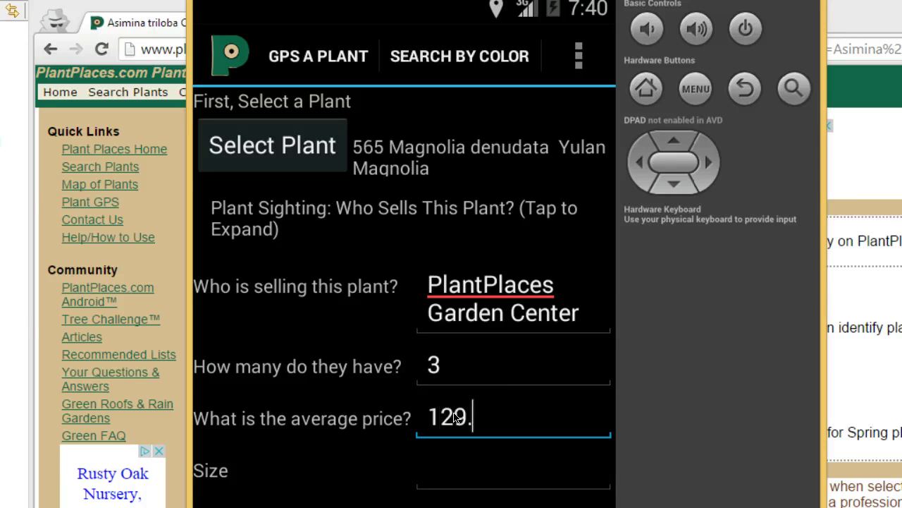
type("99")
key("Tab")
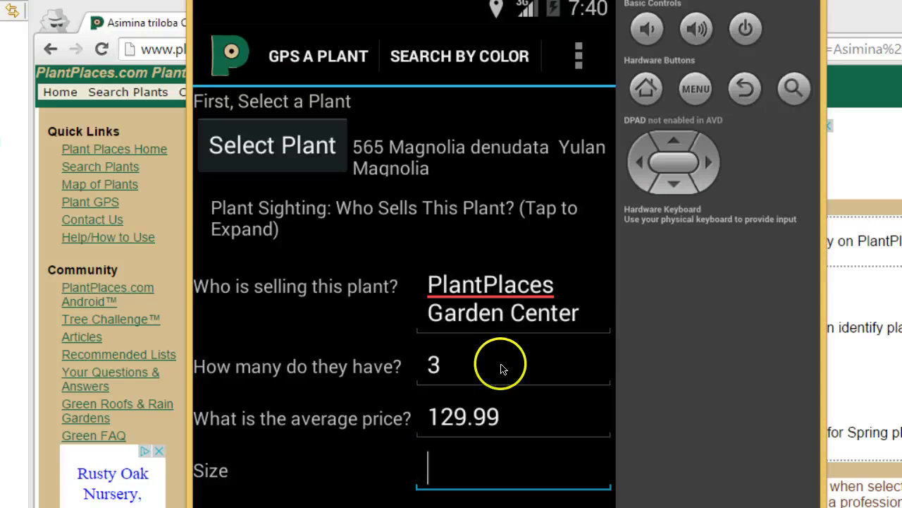
type("5")
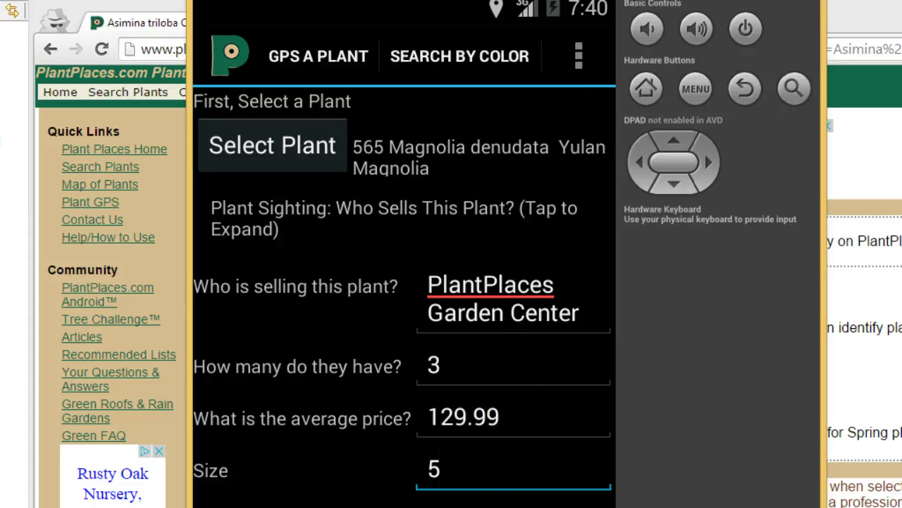
scroll(554, 487, "down", 1)
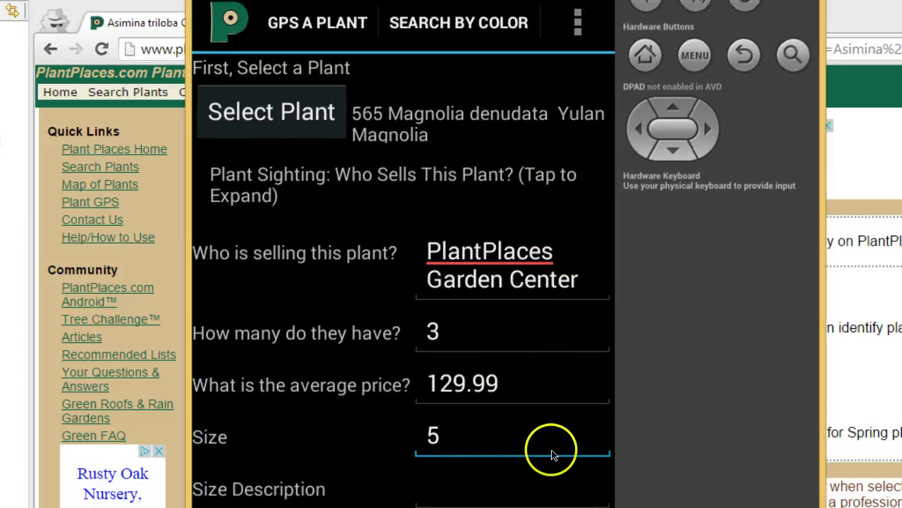
left_click(555, 491)
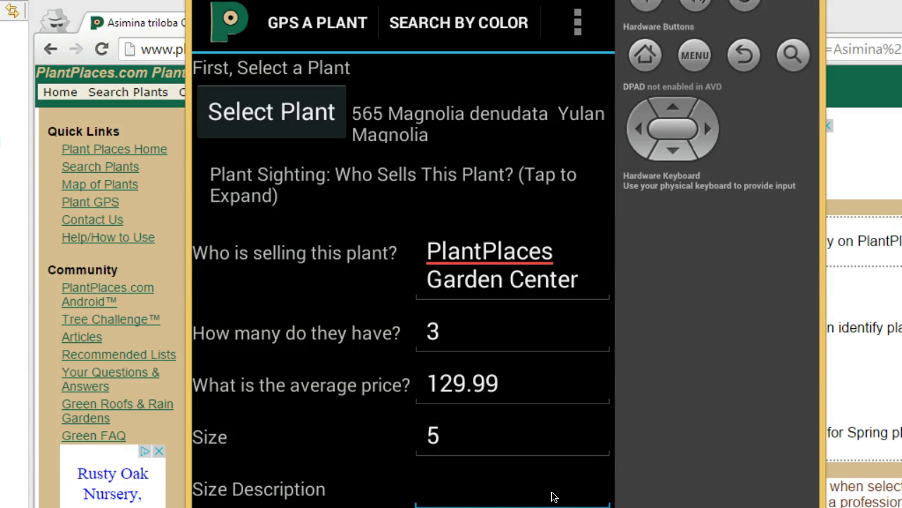
type("Gallon")
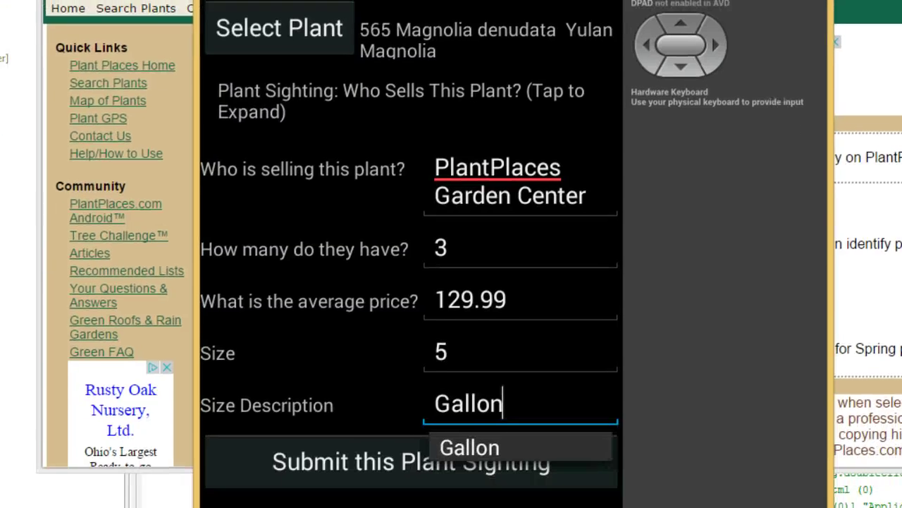
left_click(393, 469)
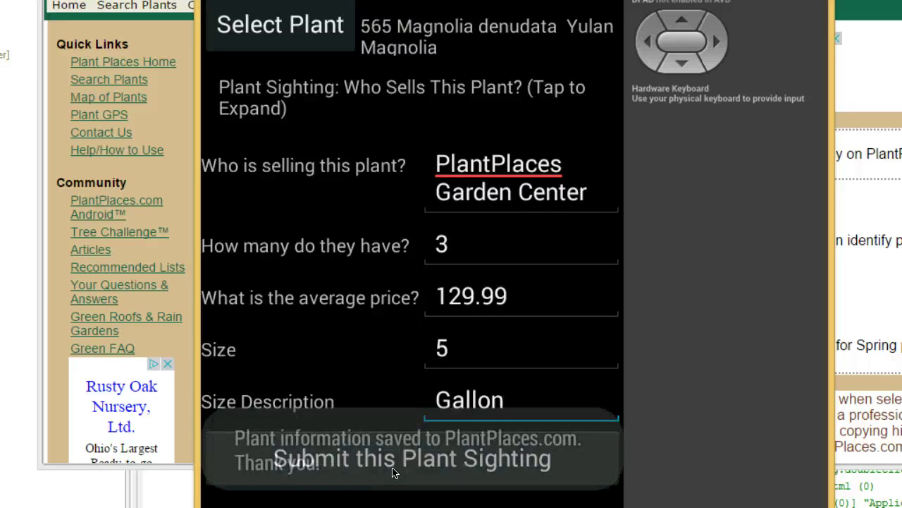